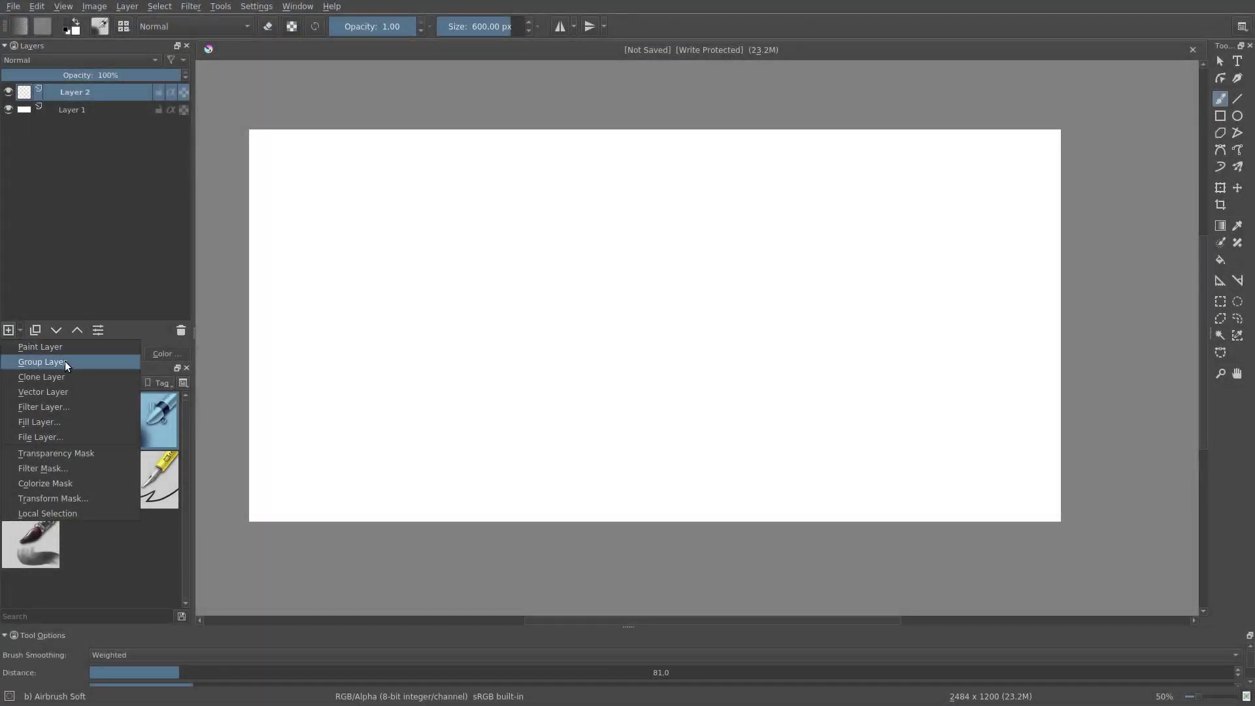
Draw a dark zigzag scribble on Layer 2 with the 40 px ink pen preset
click(41, 274)
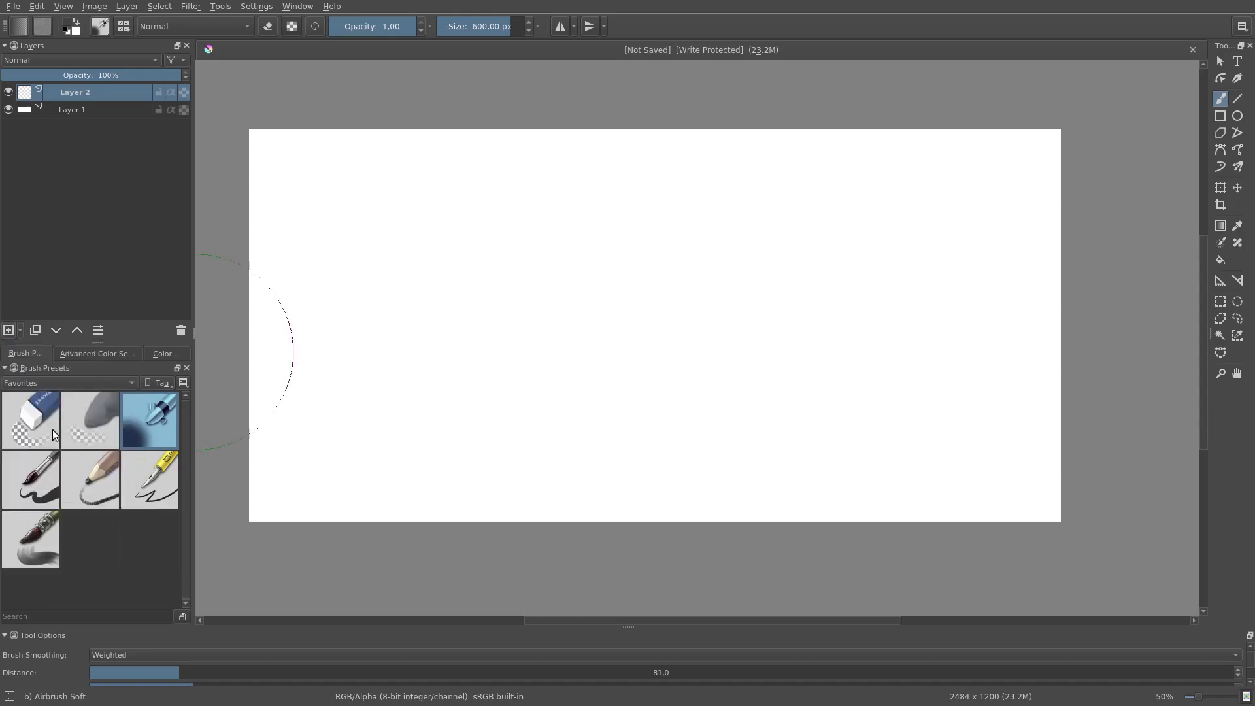
click(40, 476)
mouse_move(366, 220)
mouse_down()
mouse_move(415, 218)
mouse_move(372, 306)
mouse_up()
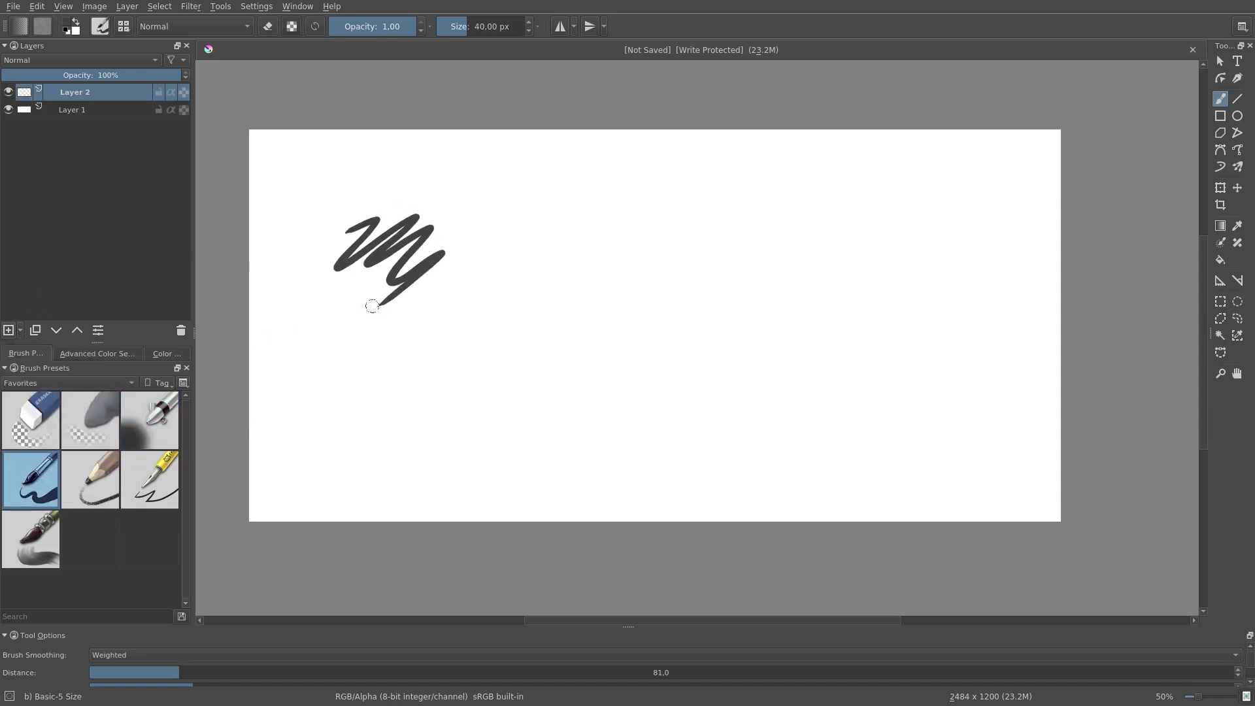
Add a clone layer of Layer 2 and move it to the right of the original
click(21, 332)
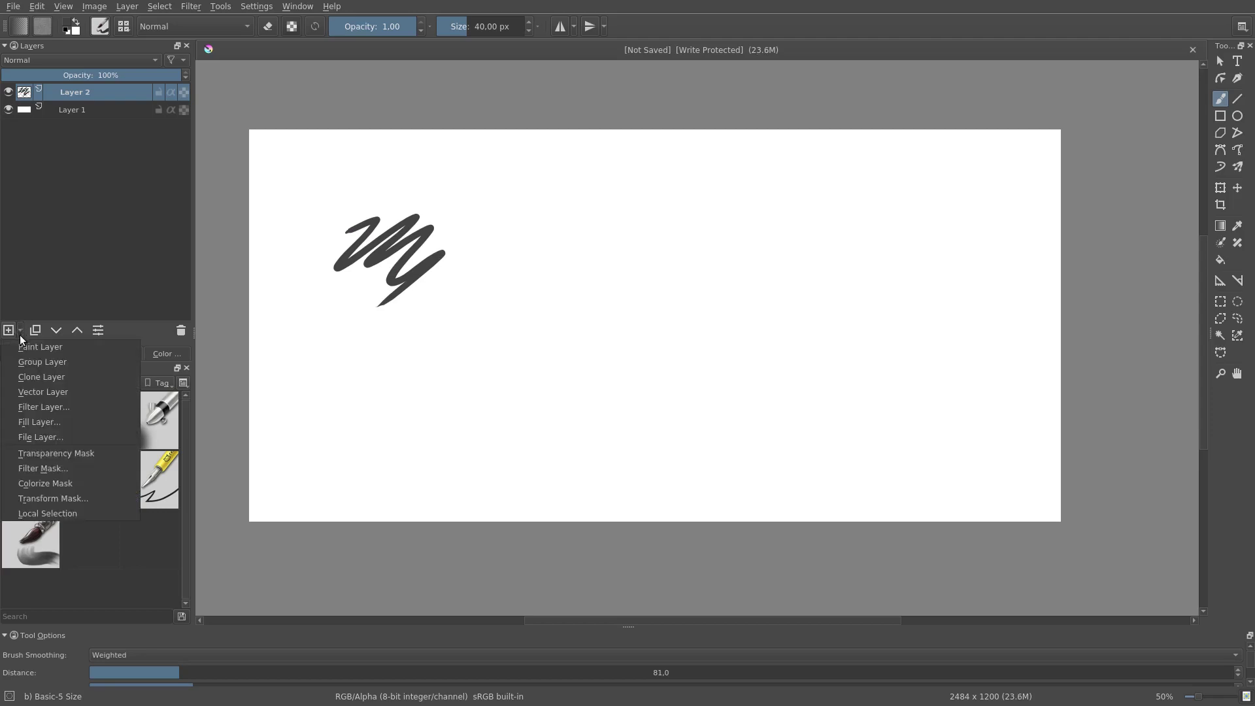
click(30, 376)
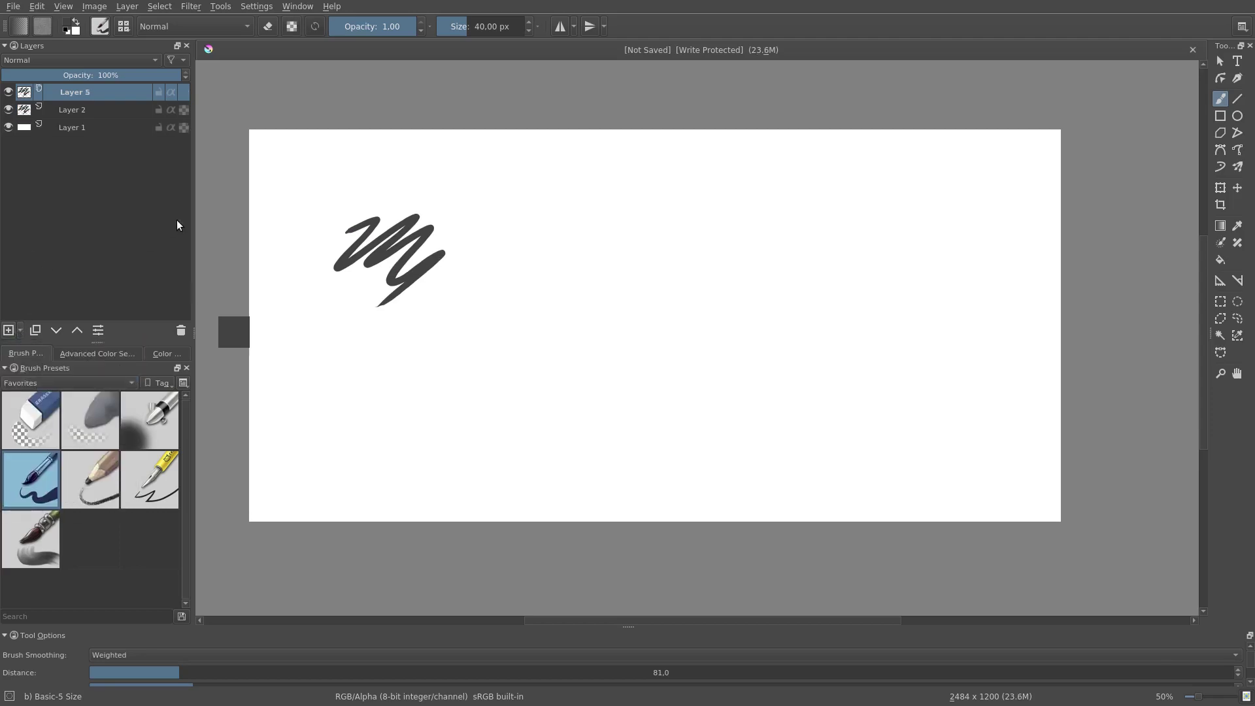
key(ctrl+r)
drag(308, 185, 524, 320)
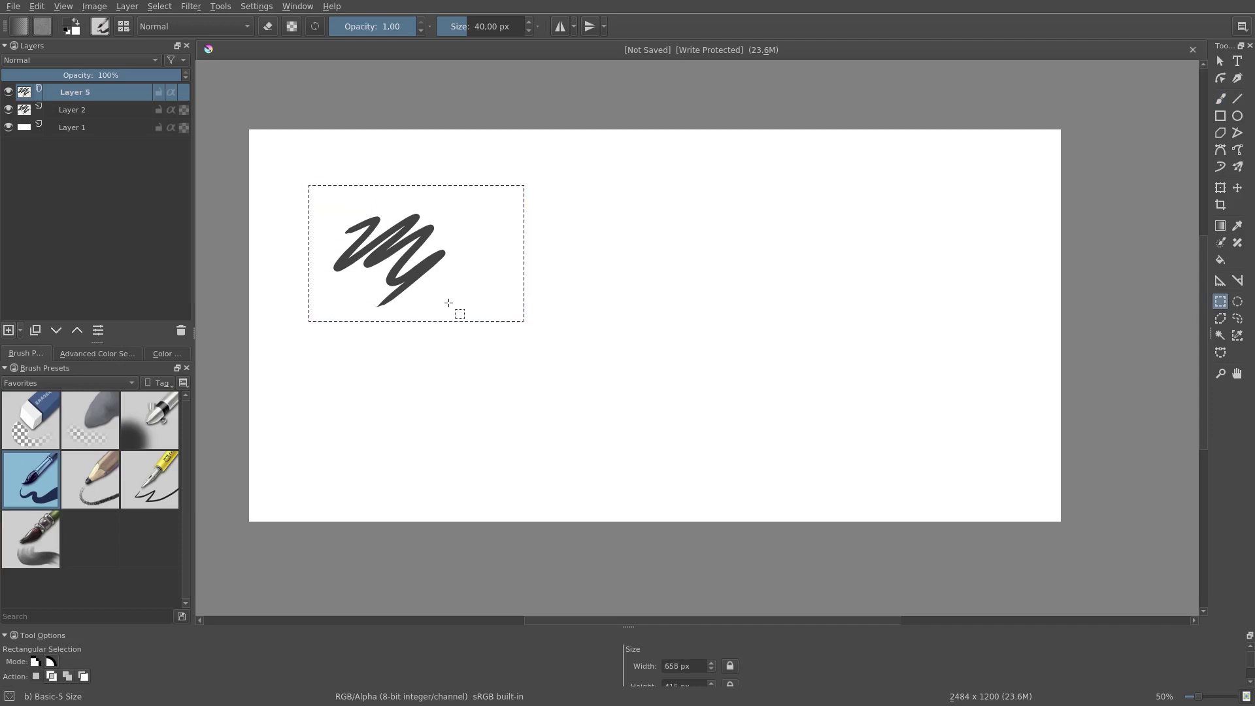
key(t)
drag(397, 257, 751, 257)
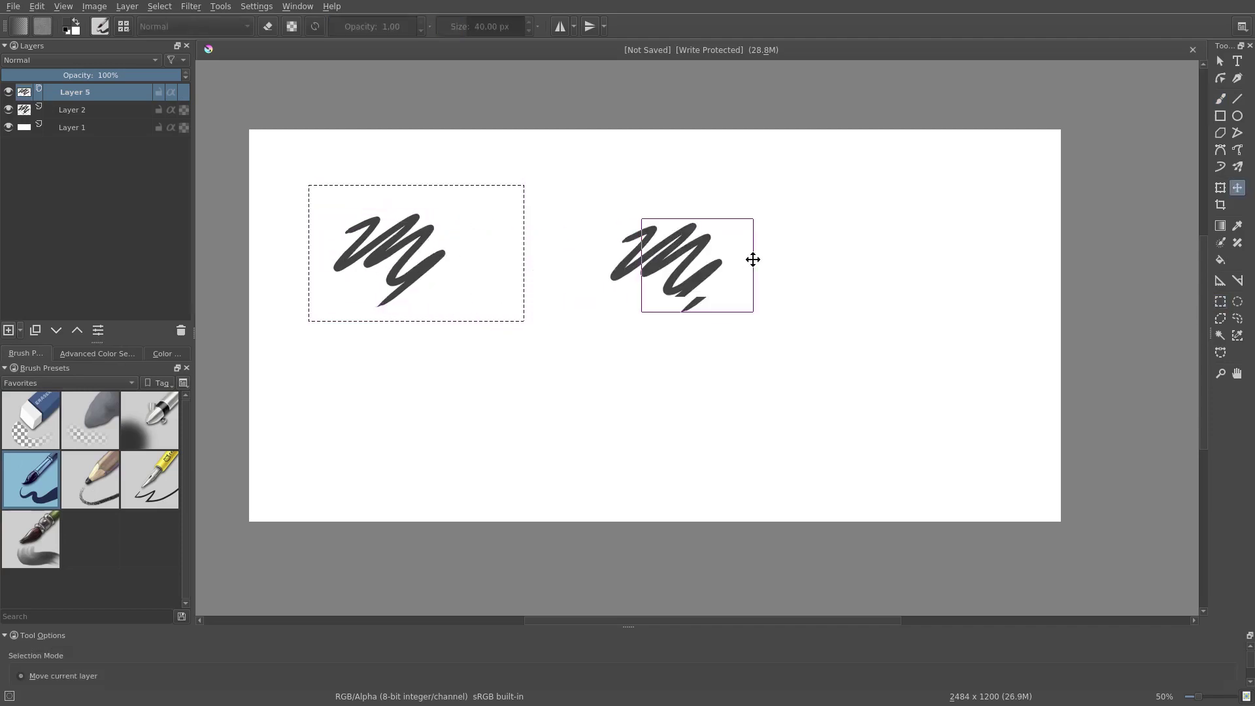
click(198, 6)
mouse_move(206, 10)
key(Escape)
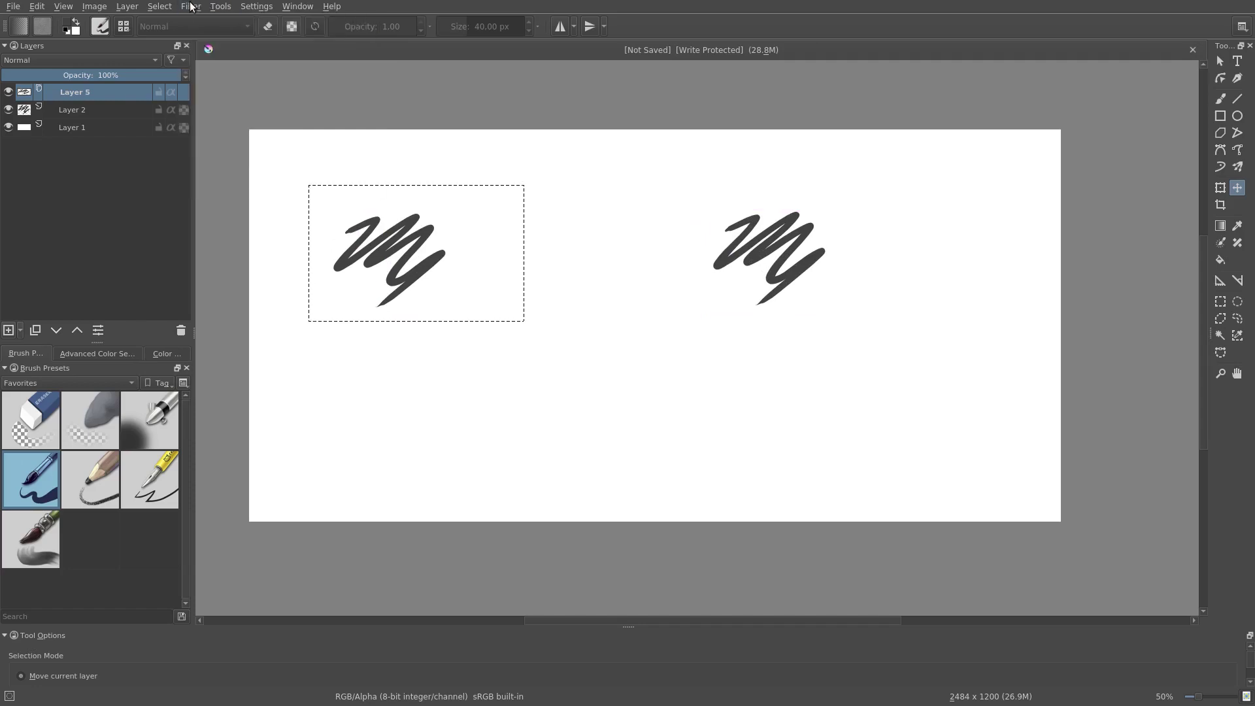
Paint a test Z stroke on Layer 2 to see it repeat, then undo the connecting stroke
click(71, 109)
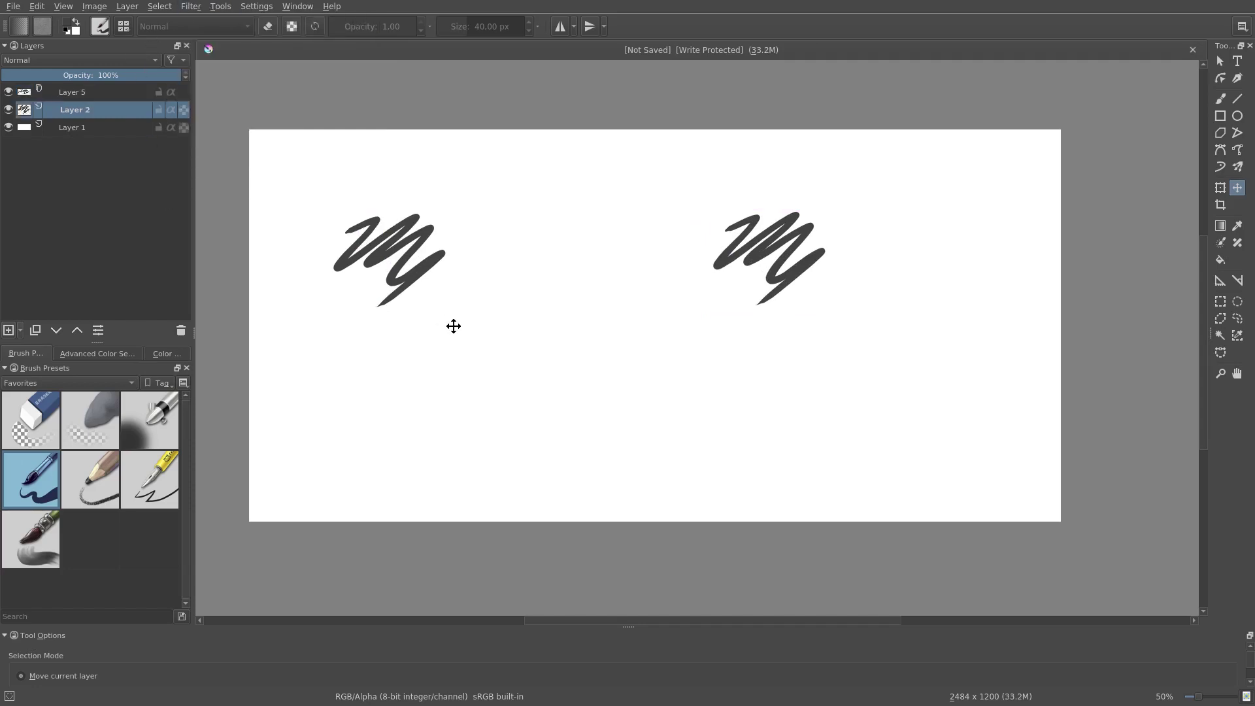
key(b)
mouse_move(433, 320)
mouse_down()
mouse_move(474, 306)
mouse_move(451, 382)
mouse_up()
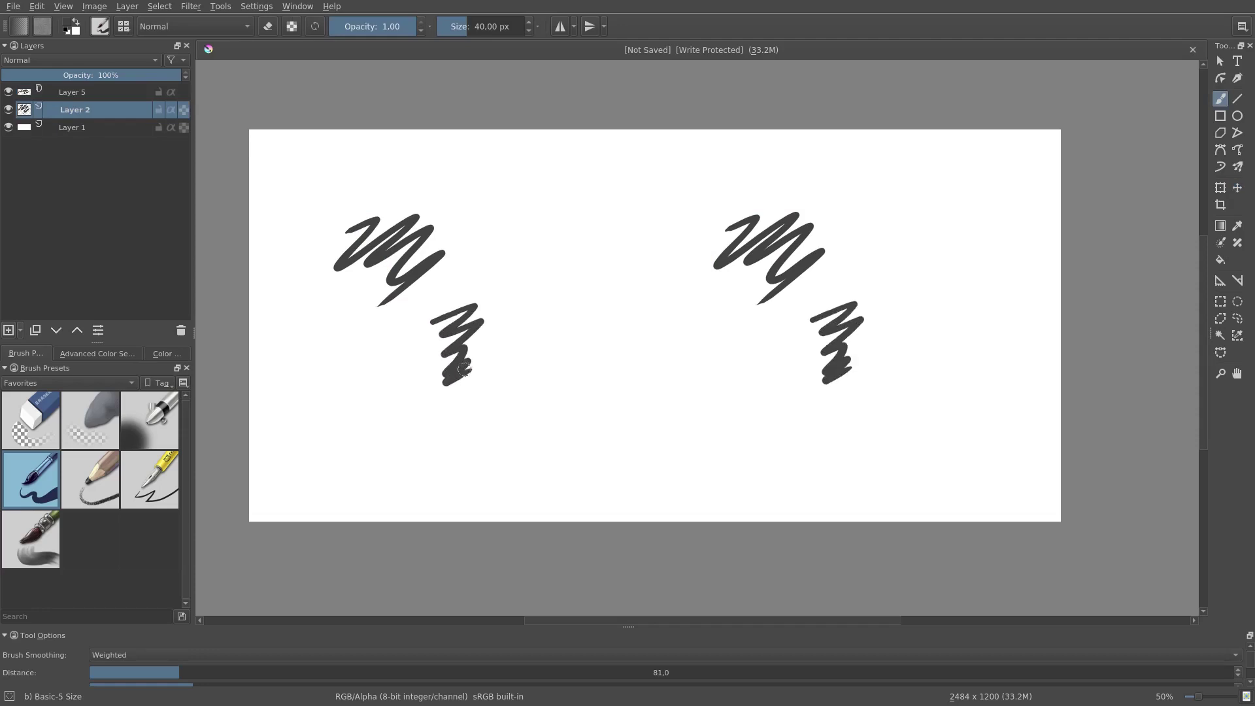
mouse_move(399, 257)
mouse_down()
mouse_move(428, 297)
mouse_move(419, 285)
mouse_up()
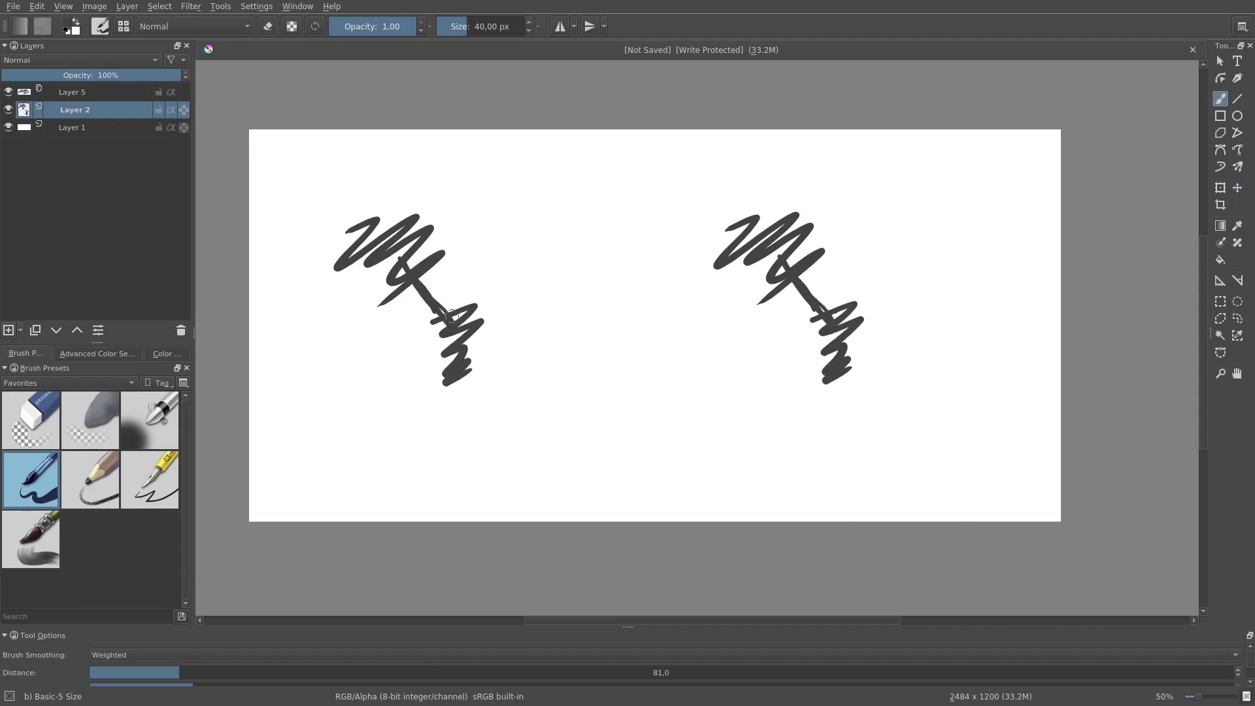
key(ctrl+z)
key(ctrl+z)
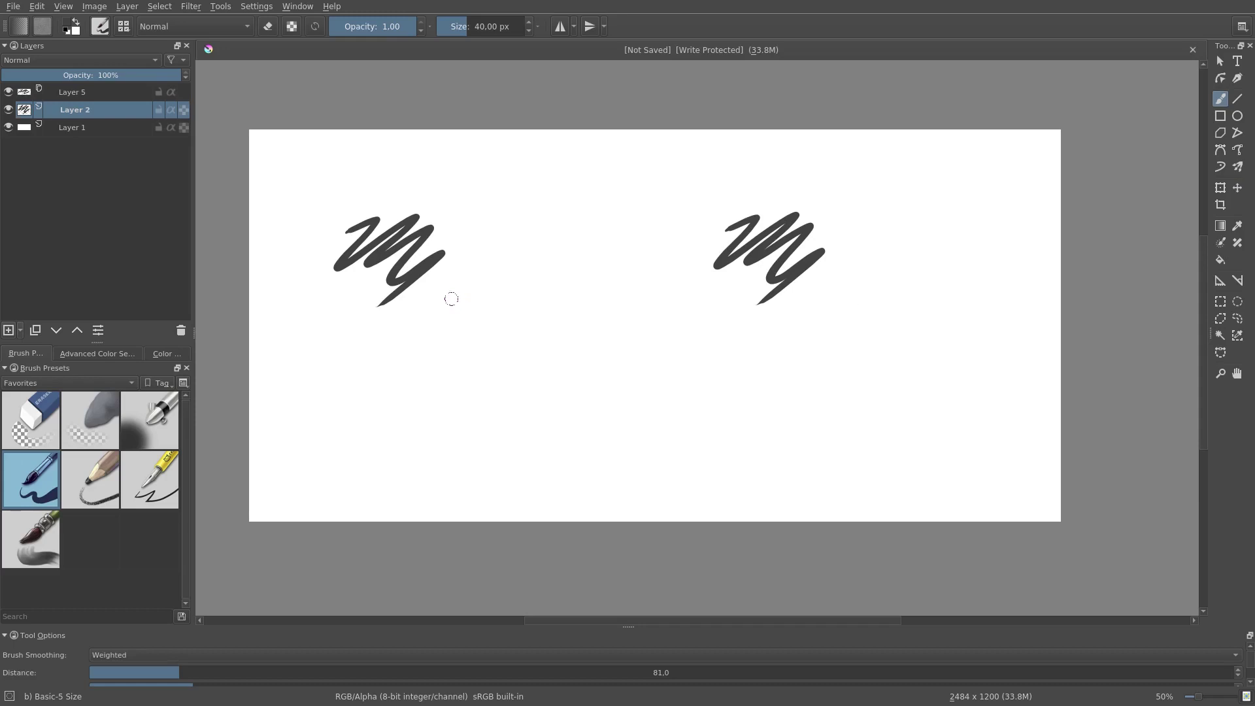
Move the Layer 5 clone back over the original and below Layer 2 in the stack
click(98, 95)
key(t)
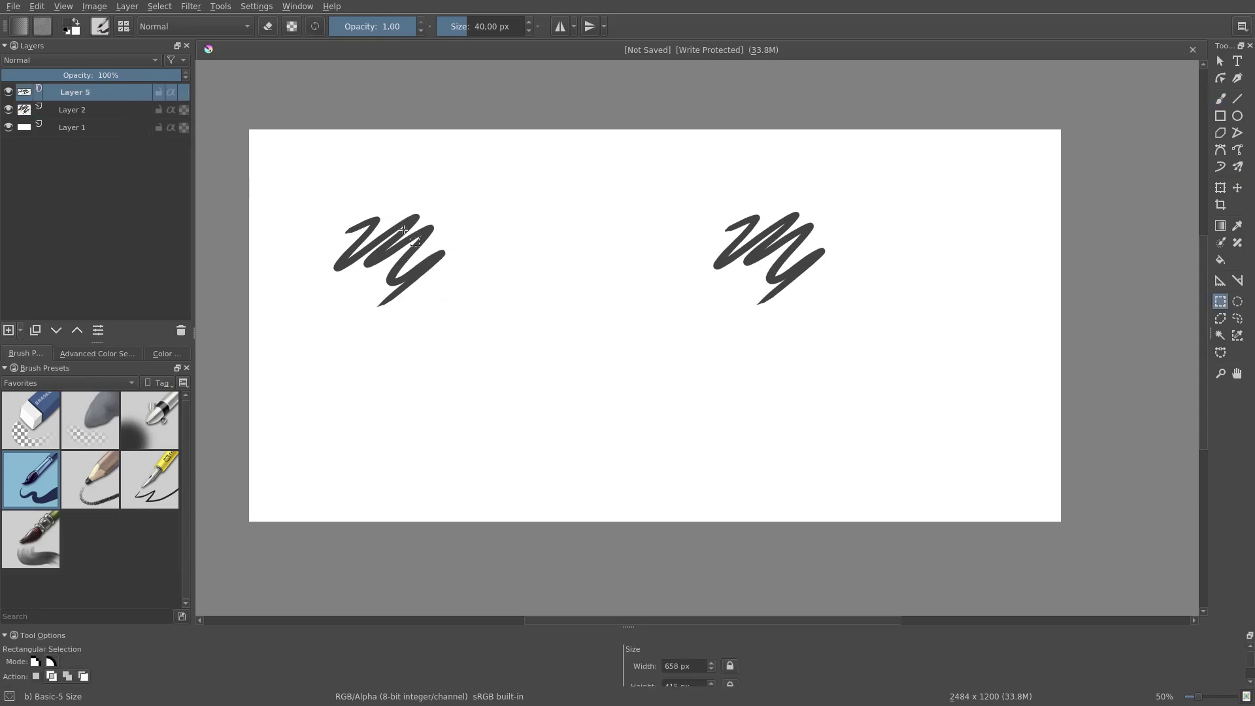
mouse_move(759, 238)
mouse_down()
mouse_move(602, 282)
mouse_move(462, 284)
mouse_move(396, 259)
mouse_up()
click(108, 353)
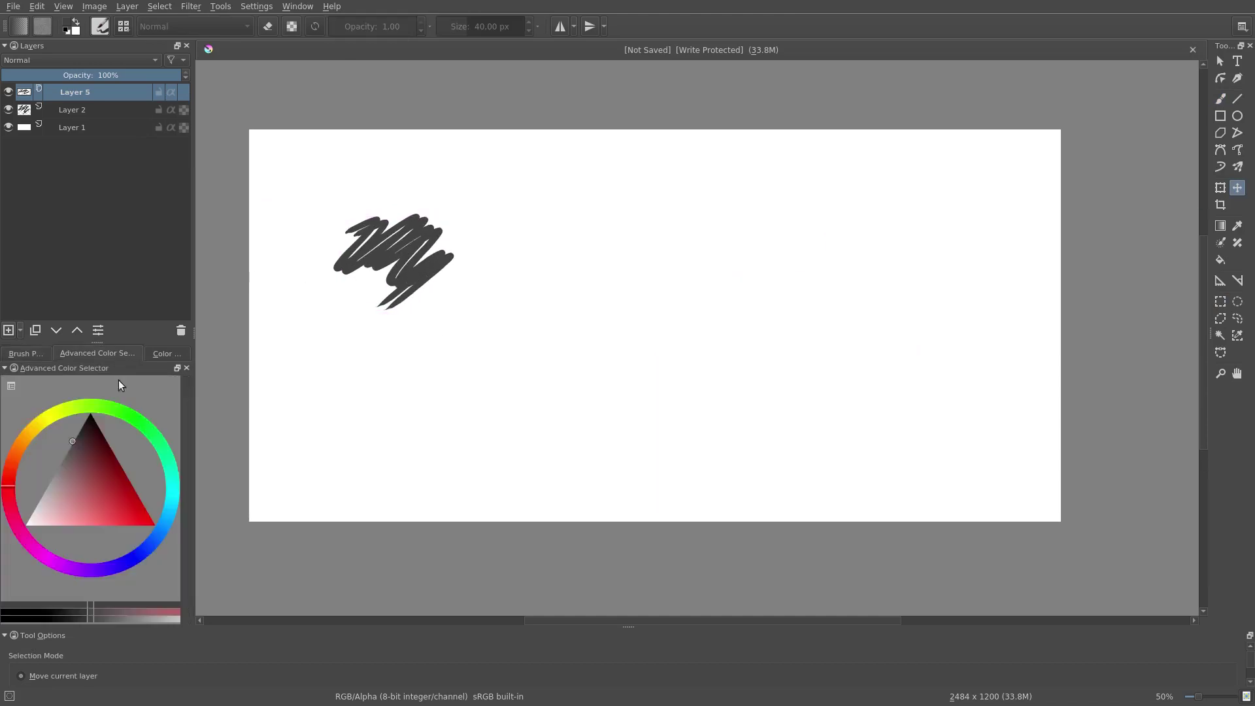
drag(142, 92, 142, 111)
Give Layer 5 an 8 px Blur filter mask and offset it down-right as a shadow
right_click(142, 111)
mouse_move(256, 326)
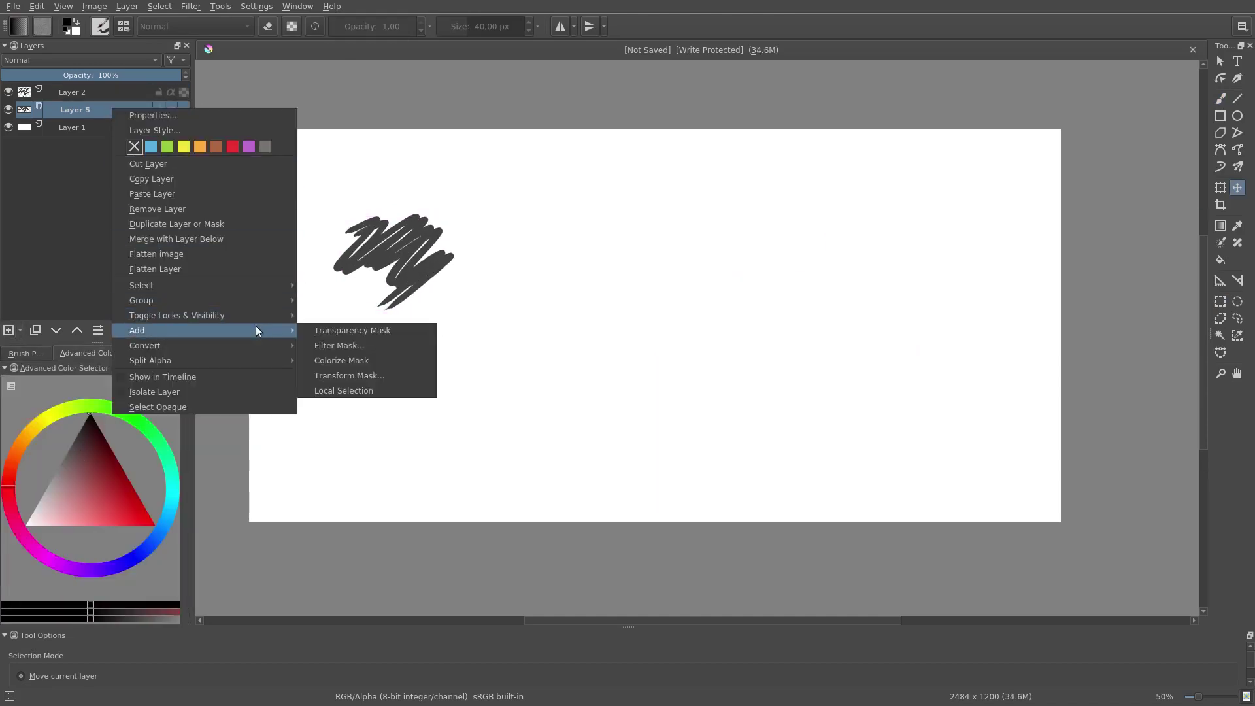
click(345, 346)
click(399, 300)
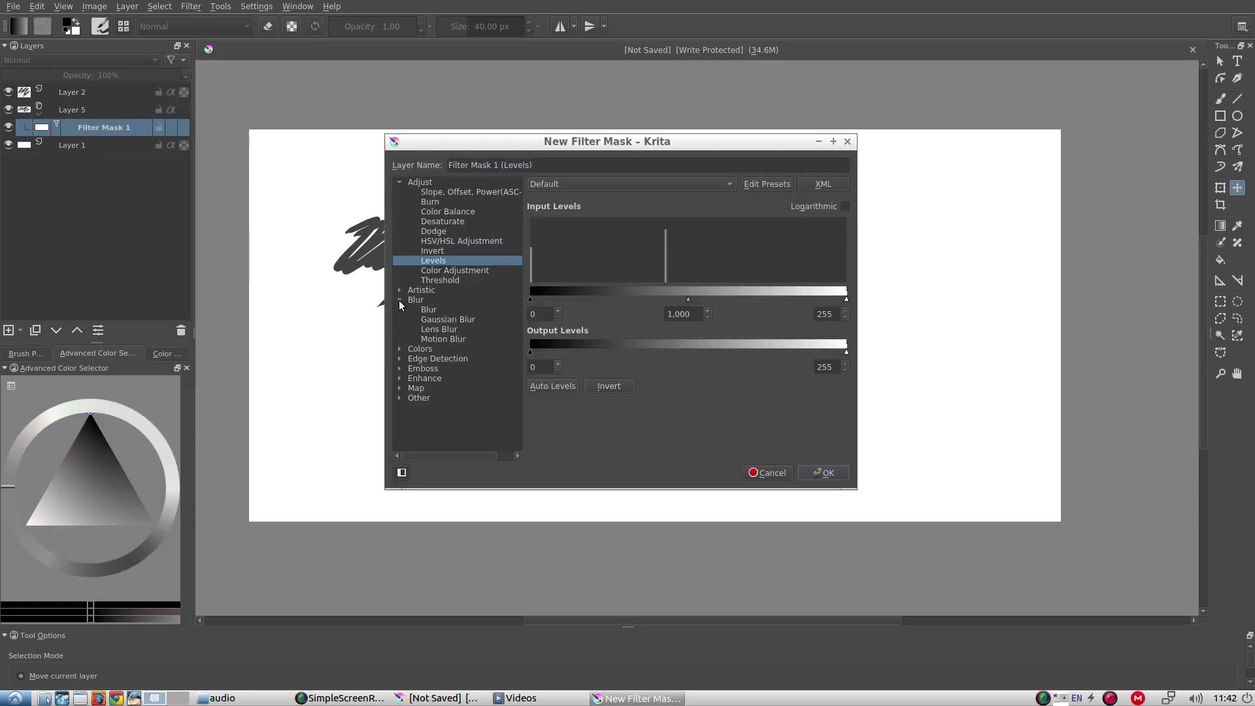
click(437, 310)
drag(512, 140, 636, 142)
click(778, 205)
click(779, 205)
click(779, 205)
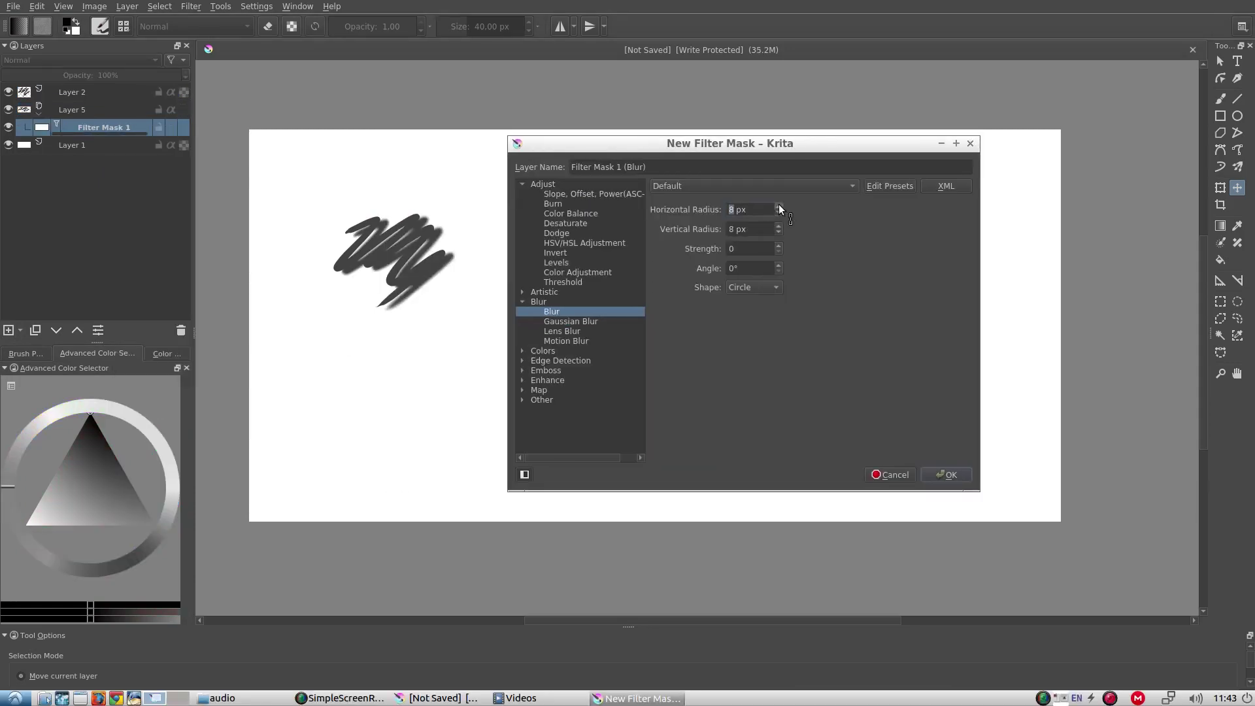
click(949, 476)
mouse_move(453, 236)
mouse_down()
mouse_move(449, 286)
mouse_move(422, 247)
mouse_up()
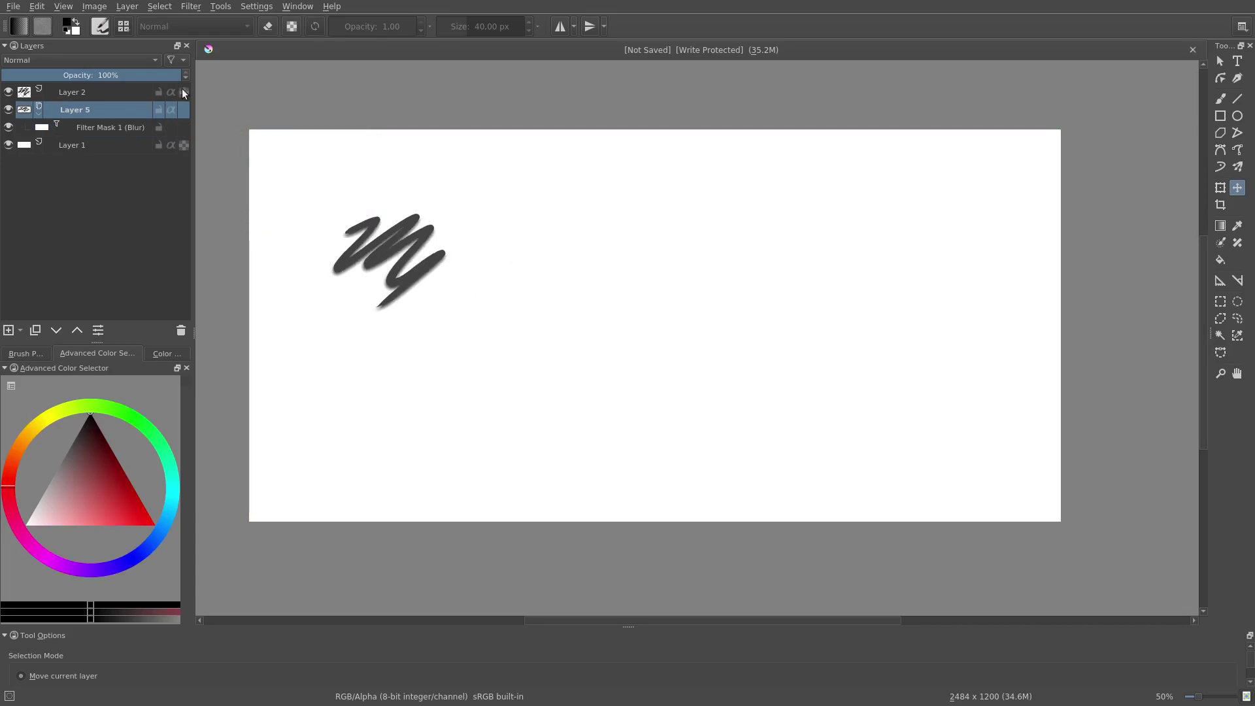
Add an HSV/HSL Adjustment filter mask with Hue 136 to tint the shadow green
right_click(62, 109)
mouse_move(157, 330)
click(298, 342)
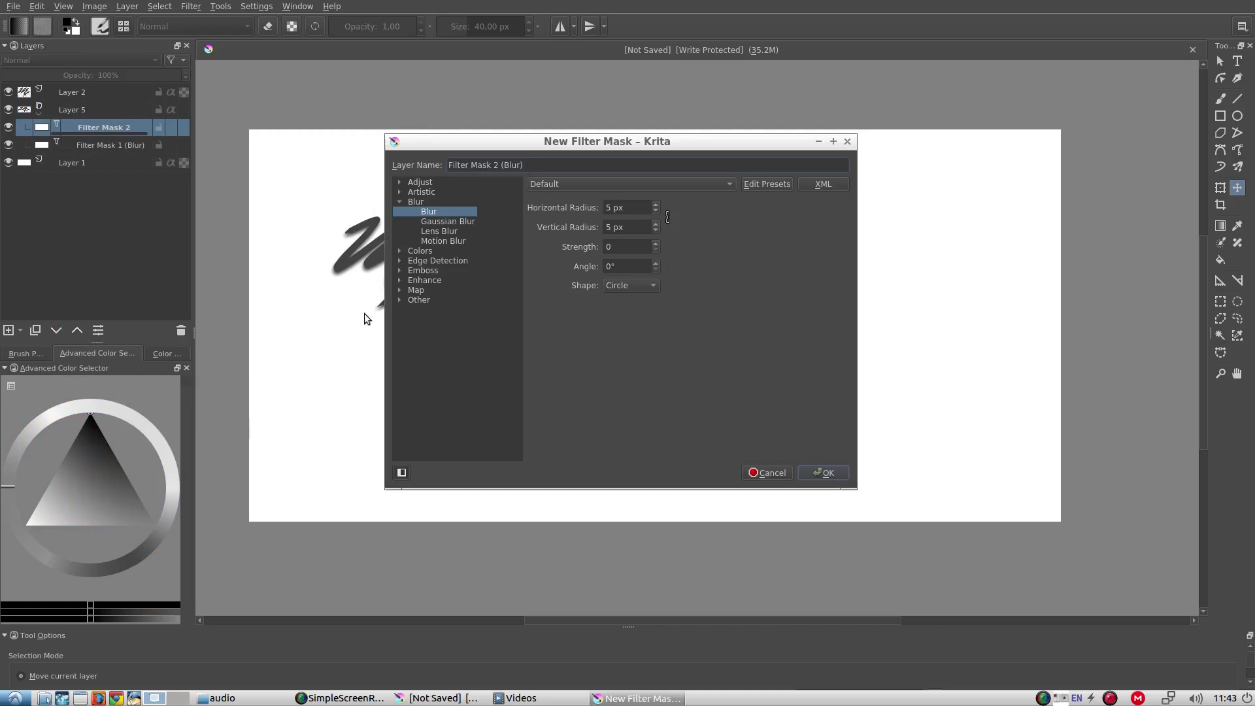
click(399, 185)
click(451, 240)
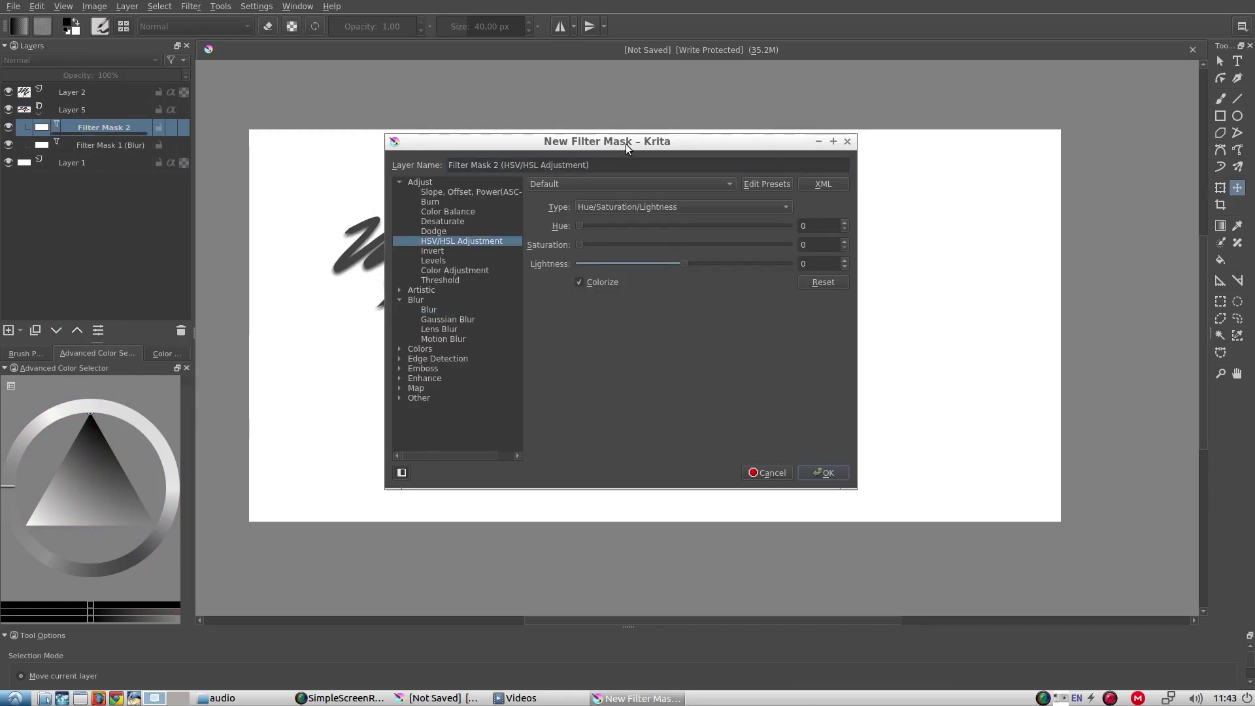
drag(626, 143, 845, 142)
mouse_move(803, 228)
mouse_down()
mouse_move(881, 225)
mouse_move(923, 261)
mouse_move(994, 261)
mouse_up()
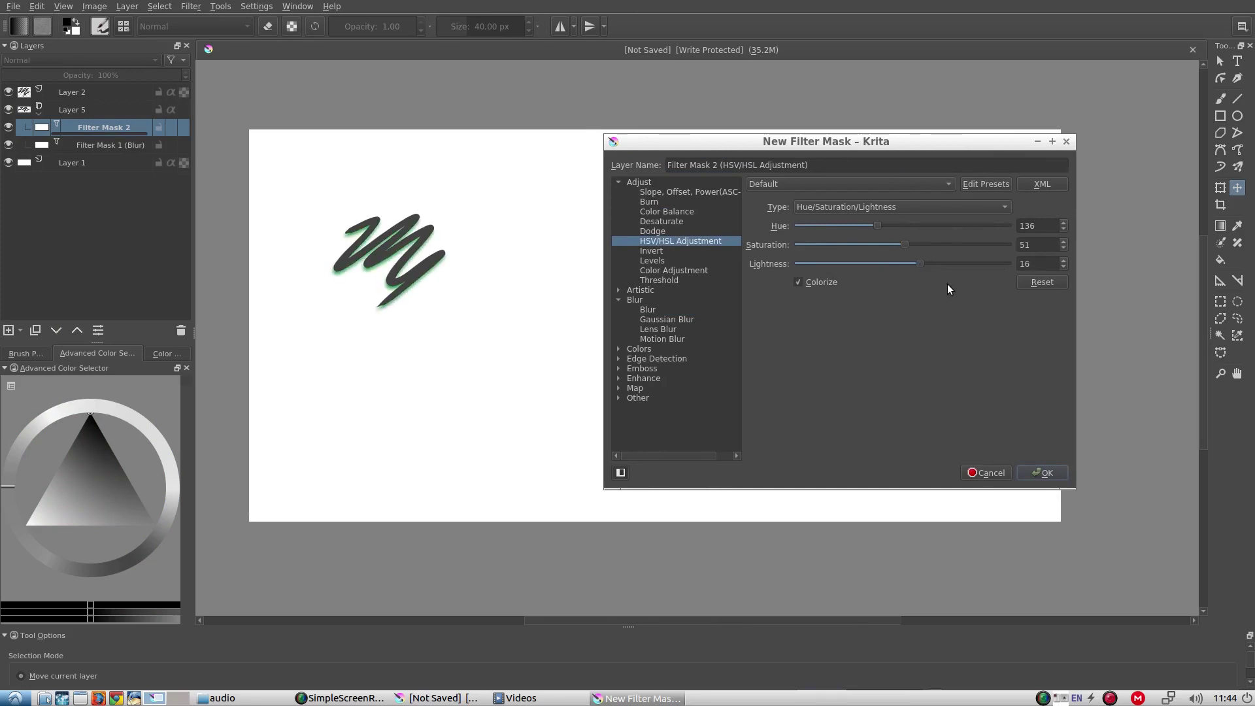
click(1055, 473)
Rename Layer 2 to 'orignal'
double_click(72, 92)
text(orignal)
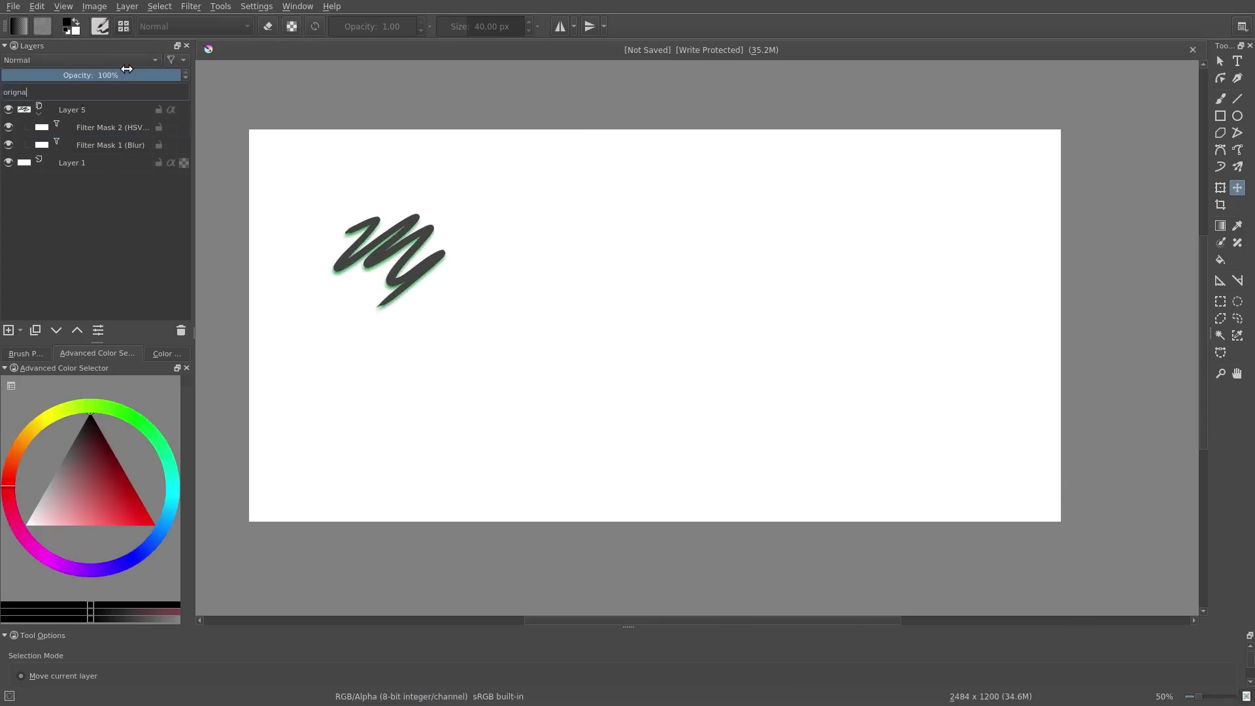
key(Return)
Handwrite the word 'Test' below the scribble with the brush
click(26, 353)
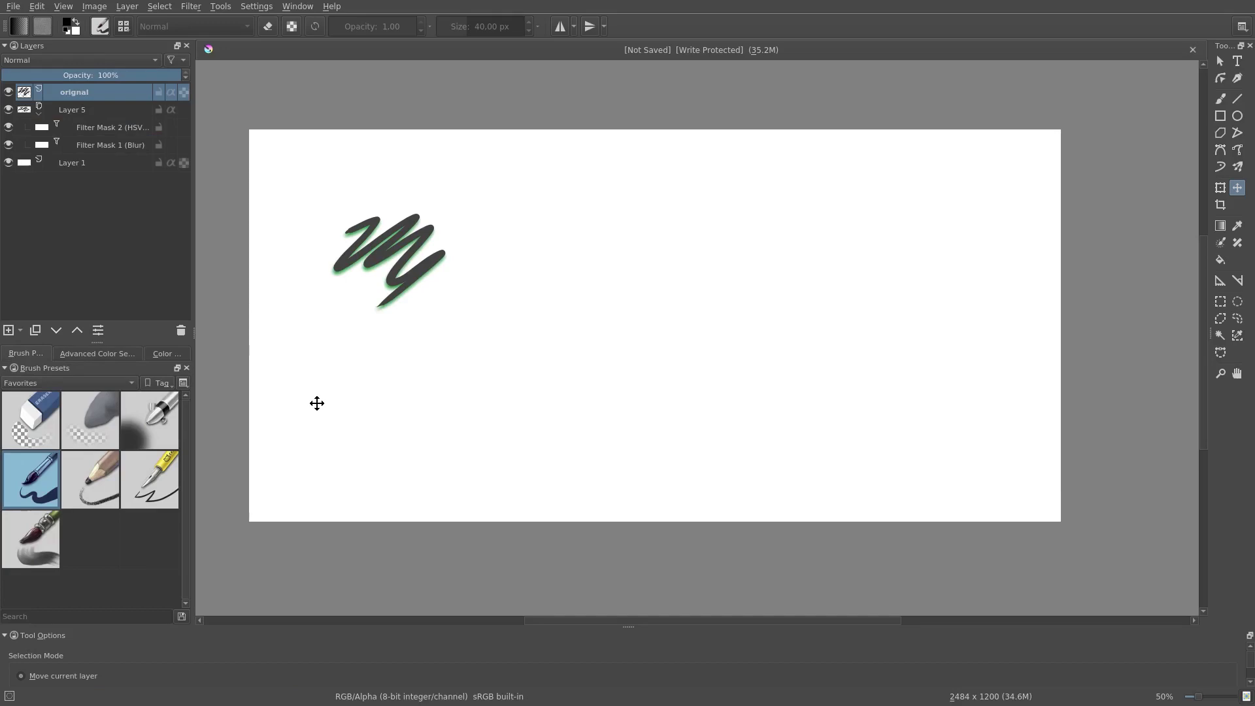
key(b)
mouse_move(347, 384)
mouse_down()
mouse_move(348, 413)
mouse_move(368, 365)
mouse_up()
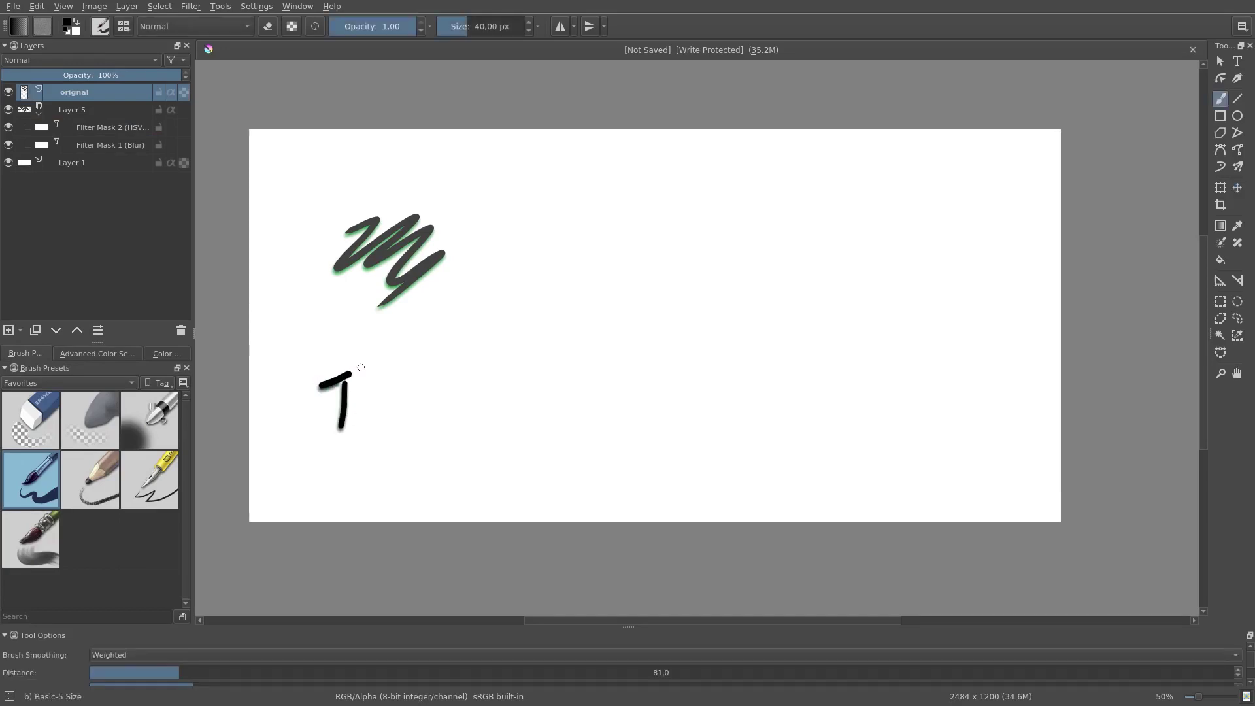
mouse_move(379, 412)
mouse_down()
mouse_move(429, 382)
mouse_move(436, 400)
mouse_move(418, 428)
mouse_up()
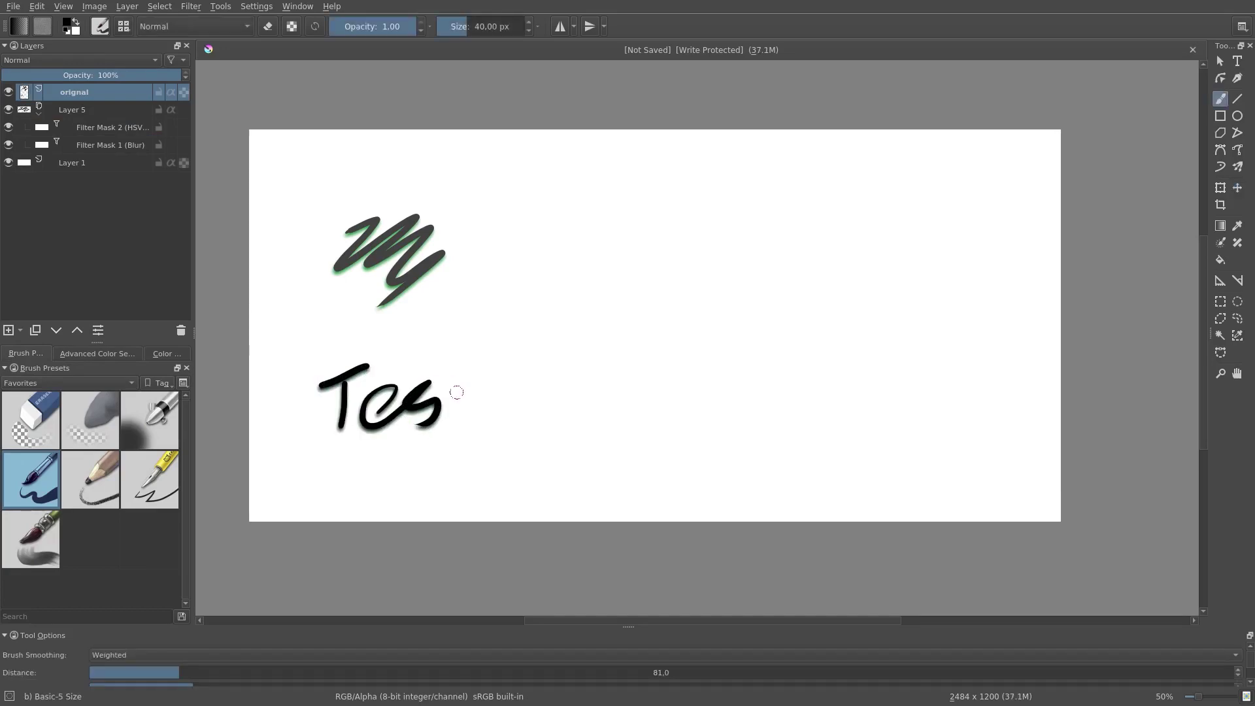
mouse_move(468, 358)
mouse_down()
mouse_move(459, 418)
mouse_move(485, 410)
mouse_up()
drag(446, 387, 497, 380)
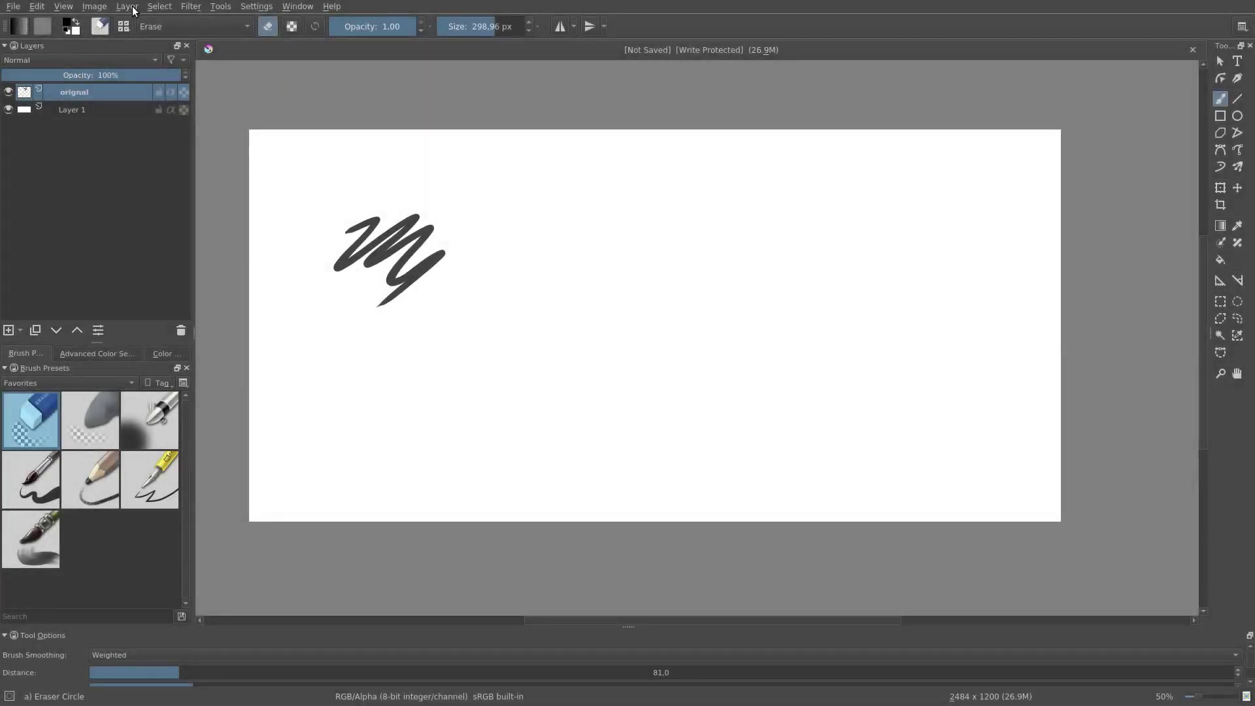
Create a 2×2 Clones Array of orignal with 343 px column and 287 px row offsets
click(134, 10)
mouse_move(176, 157)
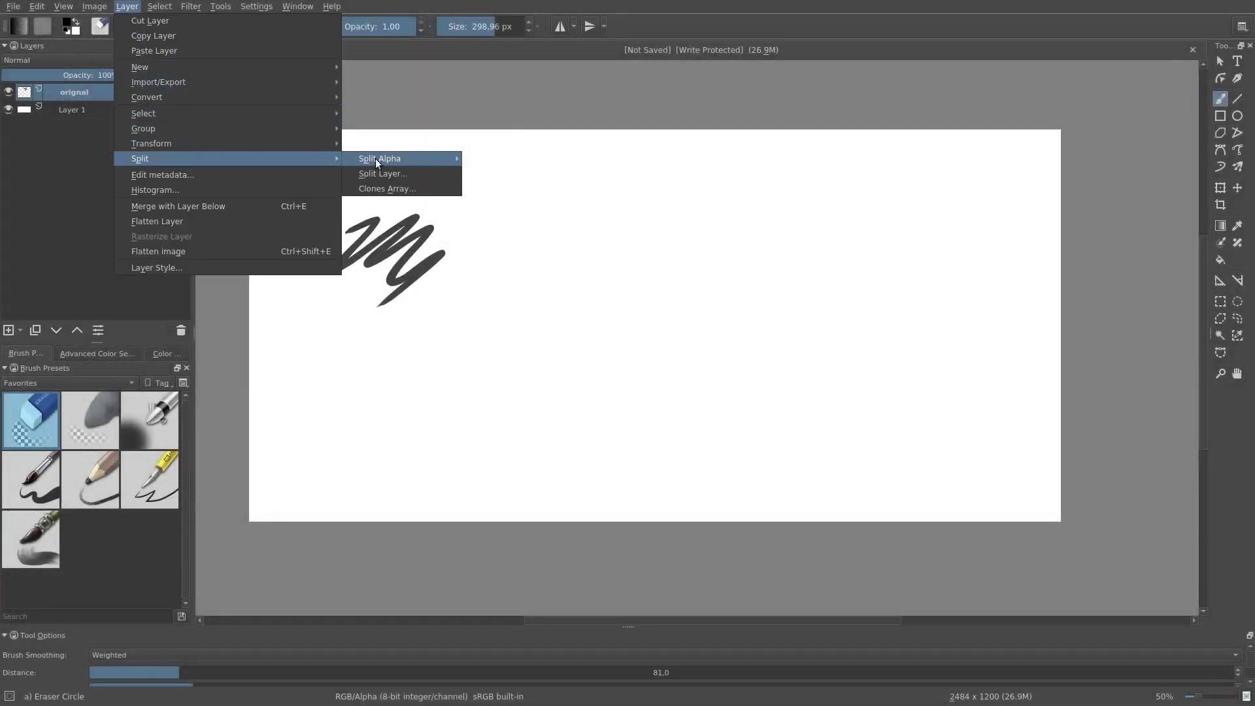
click(405, 187)
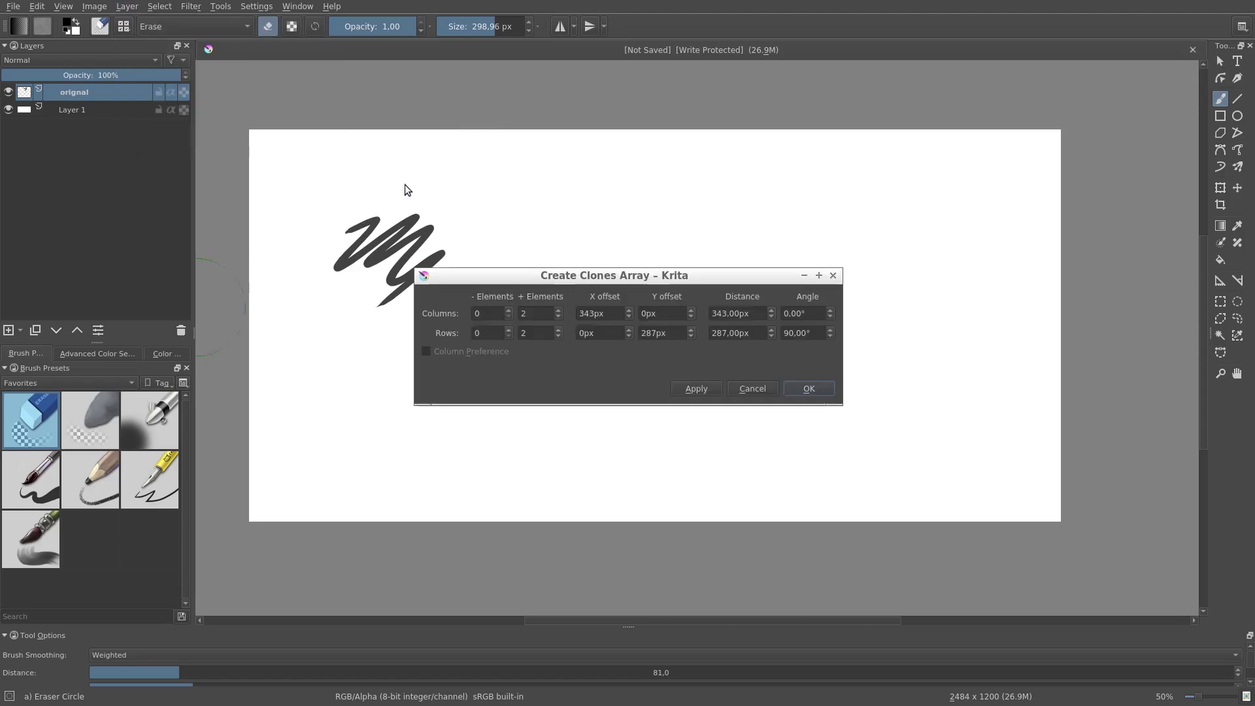
click(533, 313)
drag(487, 348, 710, 312)
click(919, 353)
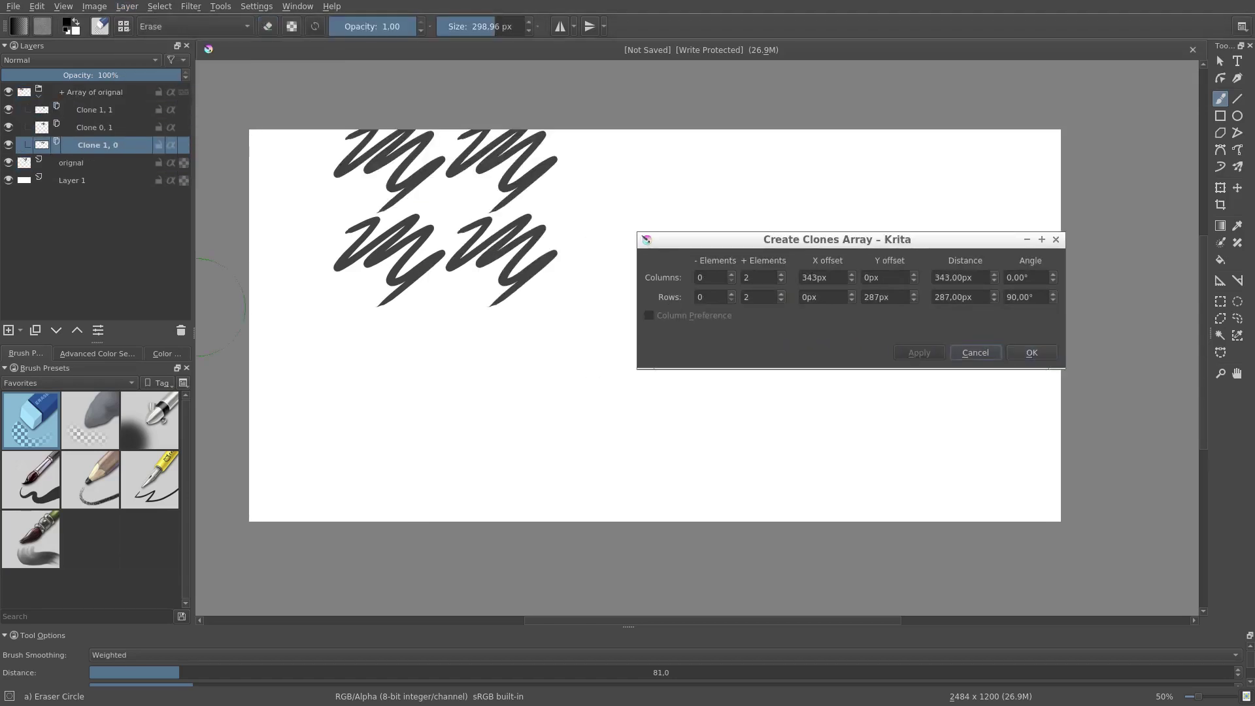
Confirm the clone array and look through its Clone layers
click(1032, 353)
click(85, 111)
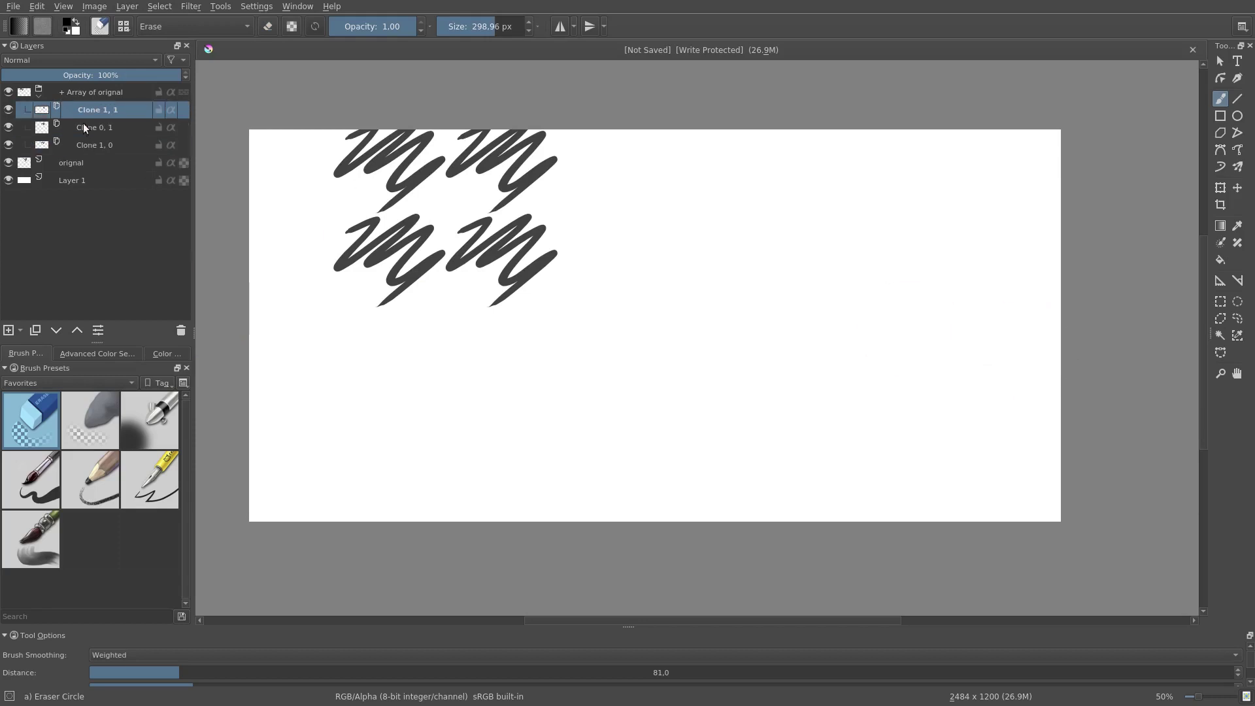
click(85, 131)
click(85, 139)
Paint a thick black diagonal ink-pen stroke on orignal so every clone repeats it
click(77, 163)
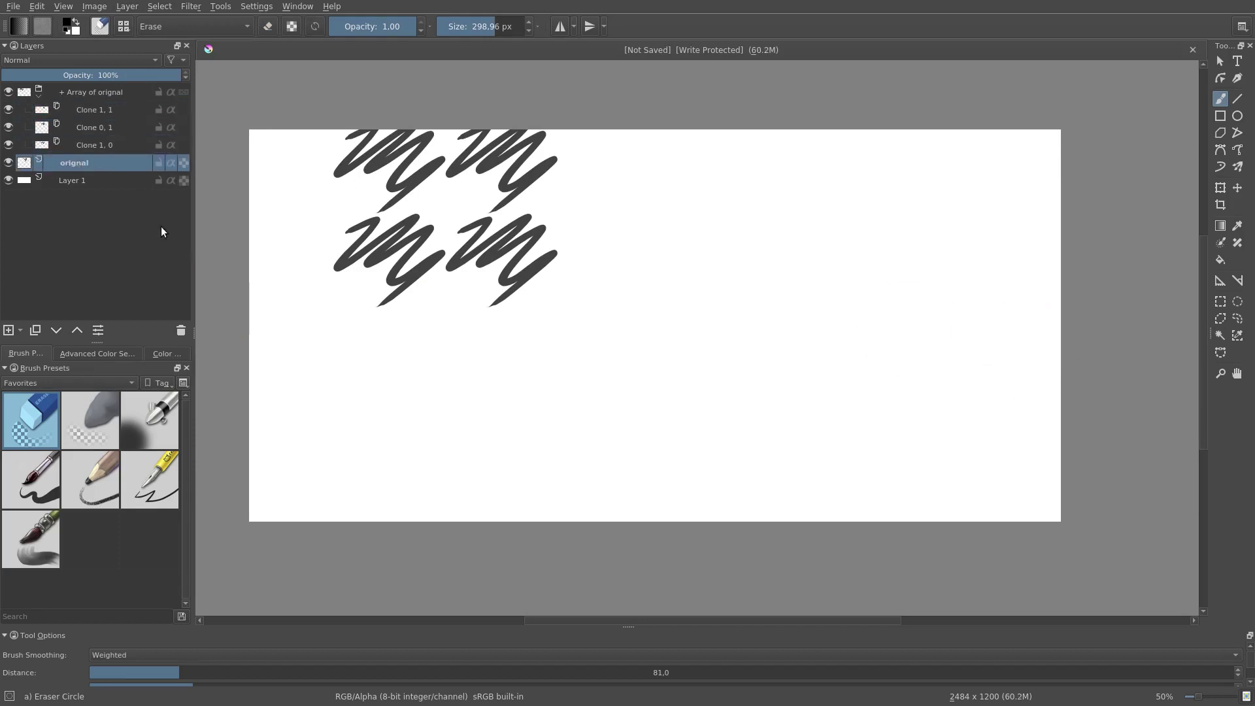
click(31, 480)
drag(365, 232, 412, 287)
click(52, 98)
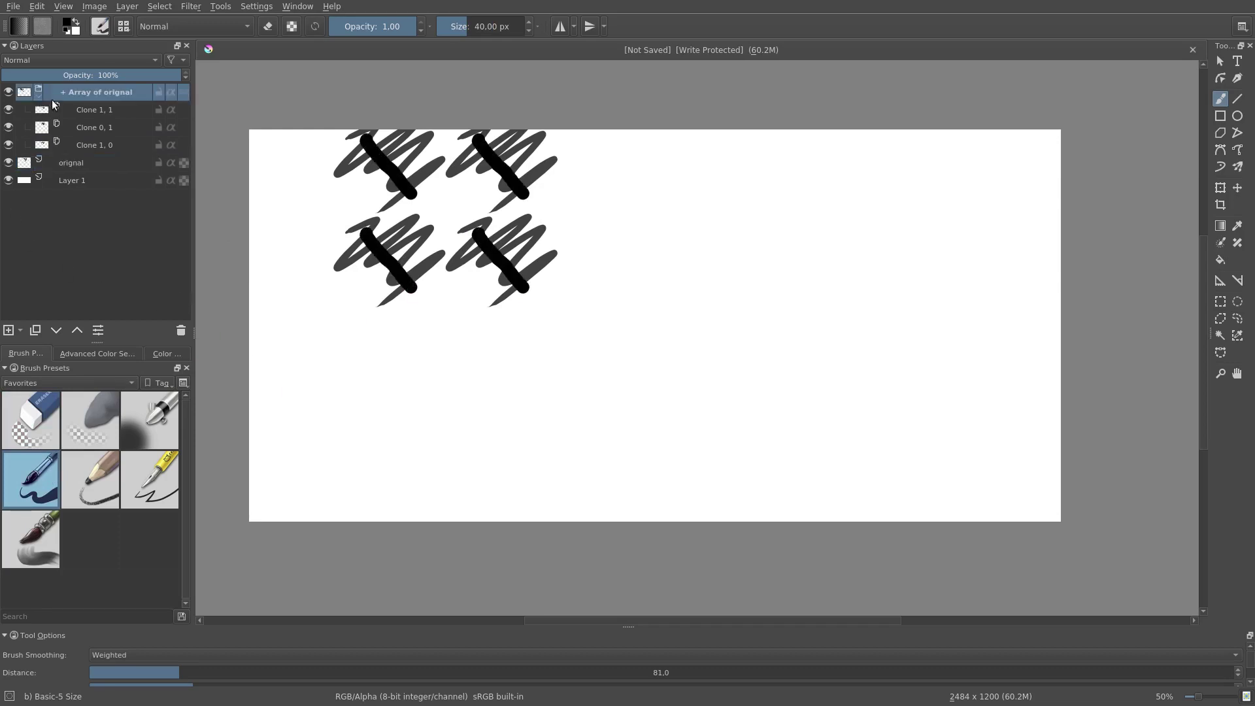
Delete the Array of orignal group and show the new-layer type list
click(181, 330)
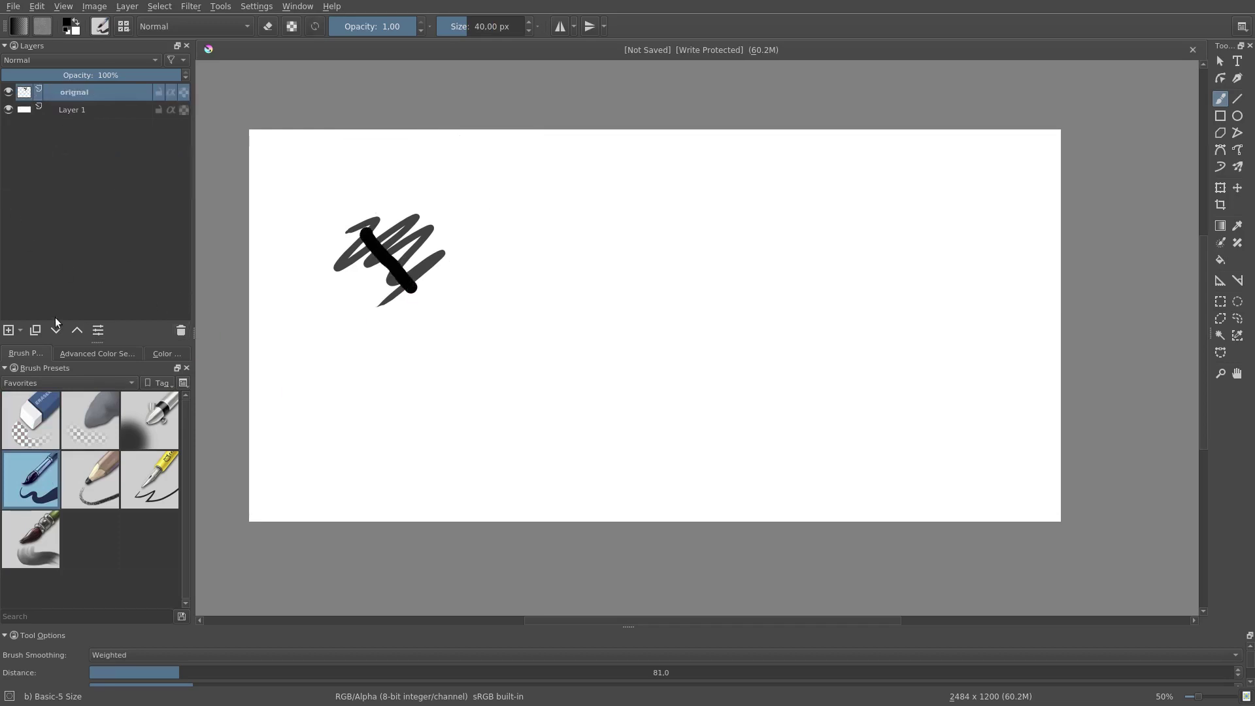
click(20, 330)
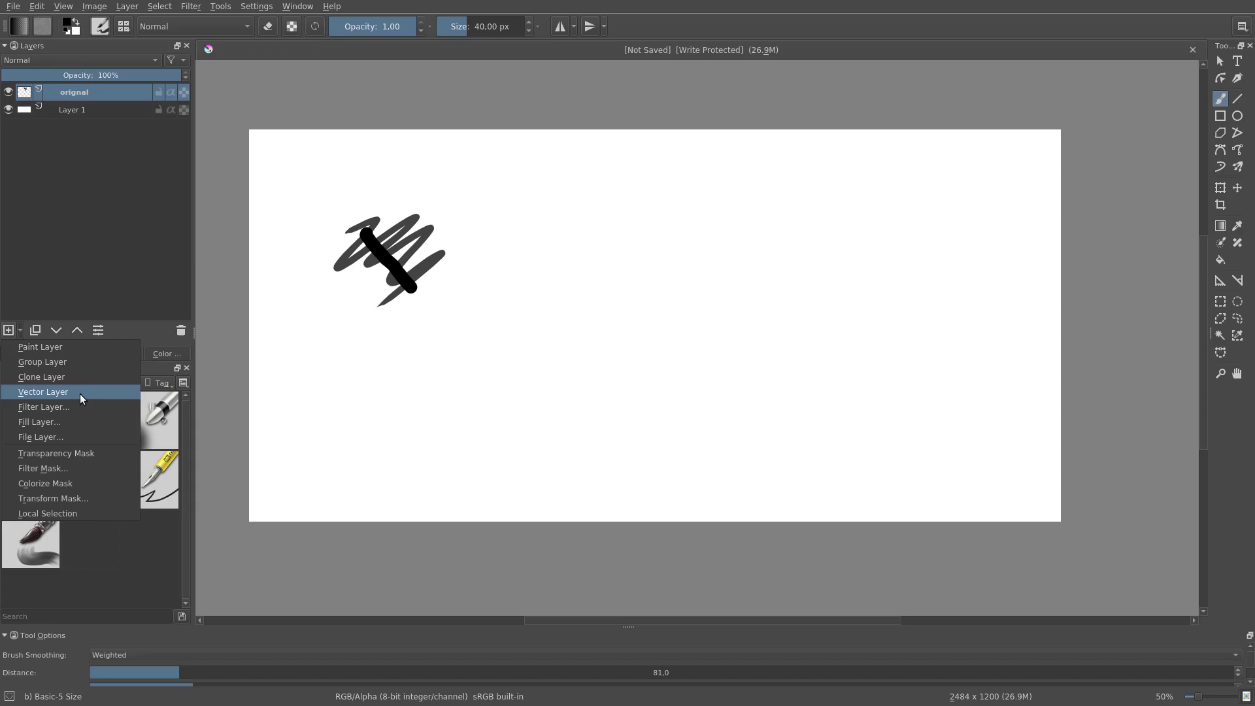
Create a Blur filter layer, Layer 6, over the scribble
click(34, 406)
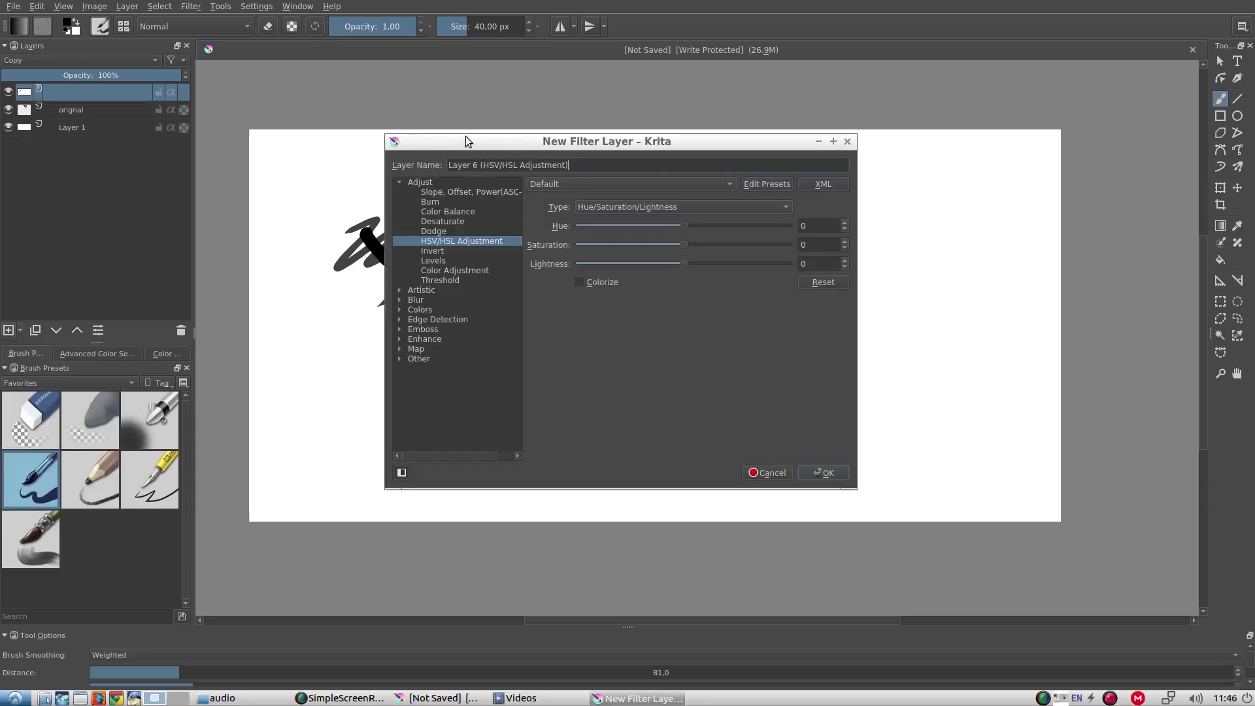
drag(465, 136, 558, 145)
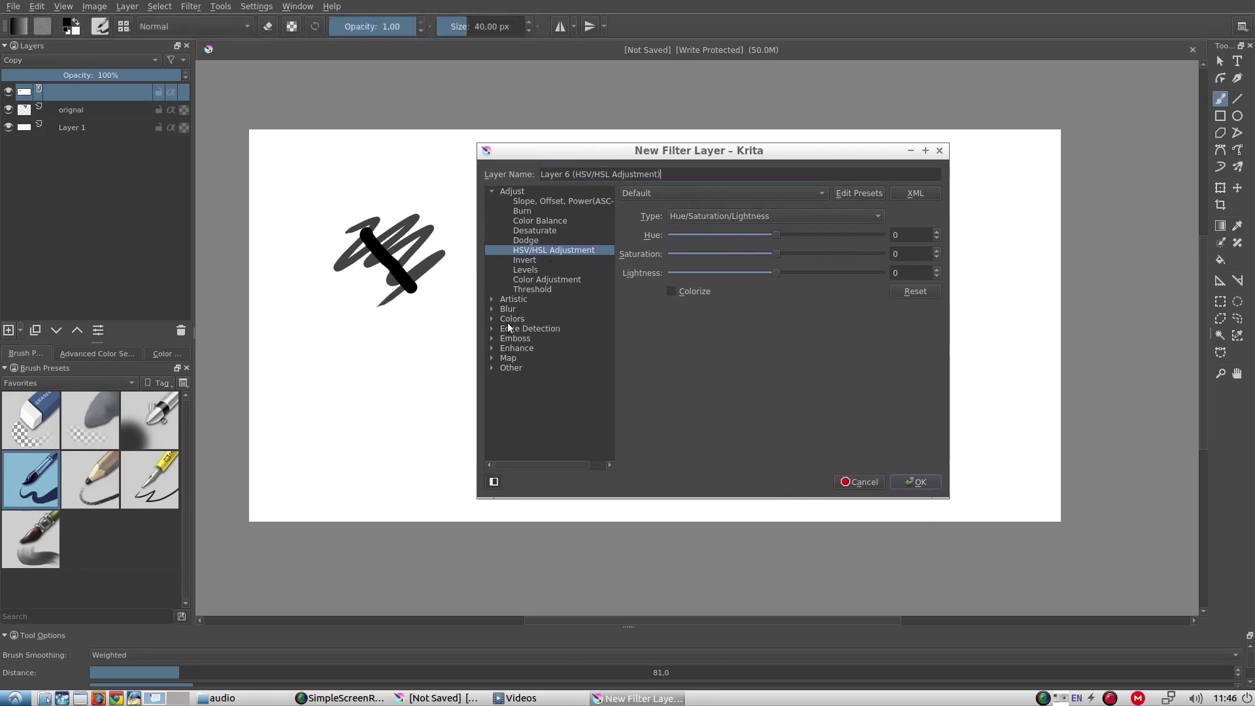
click(492, 309)
click(527, 320)
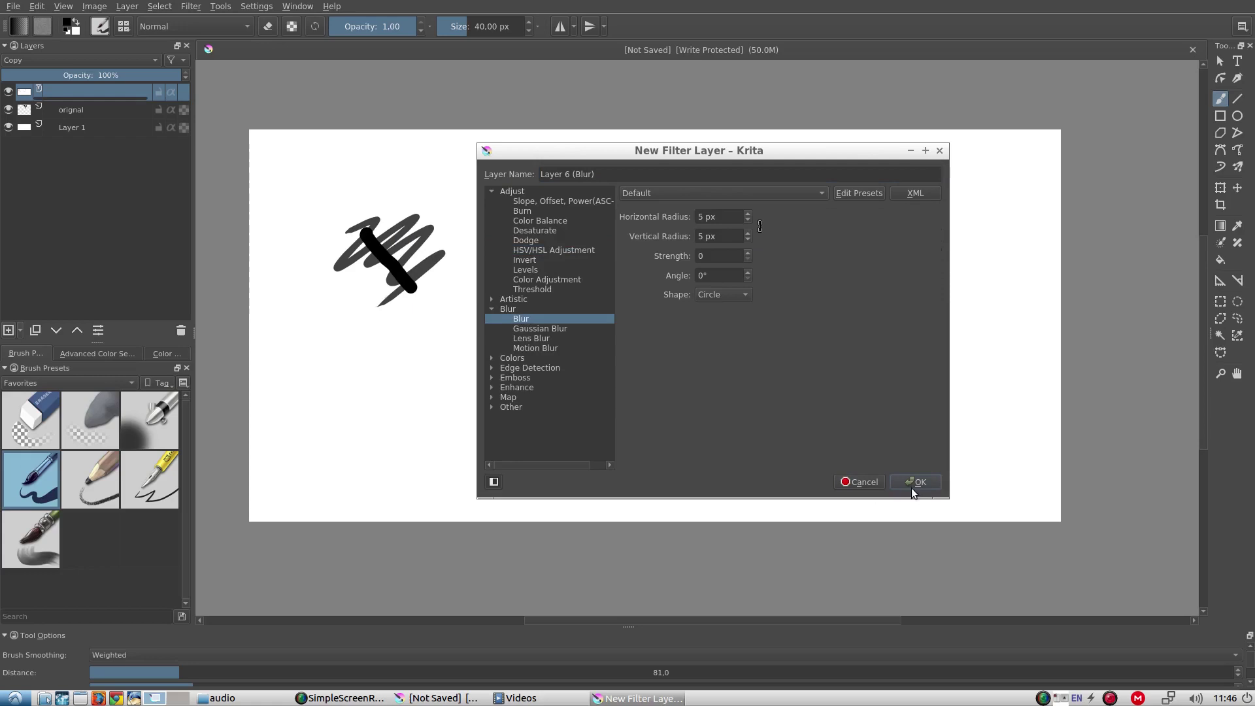
click(917, 481)
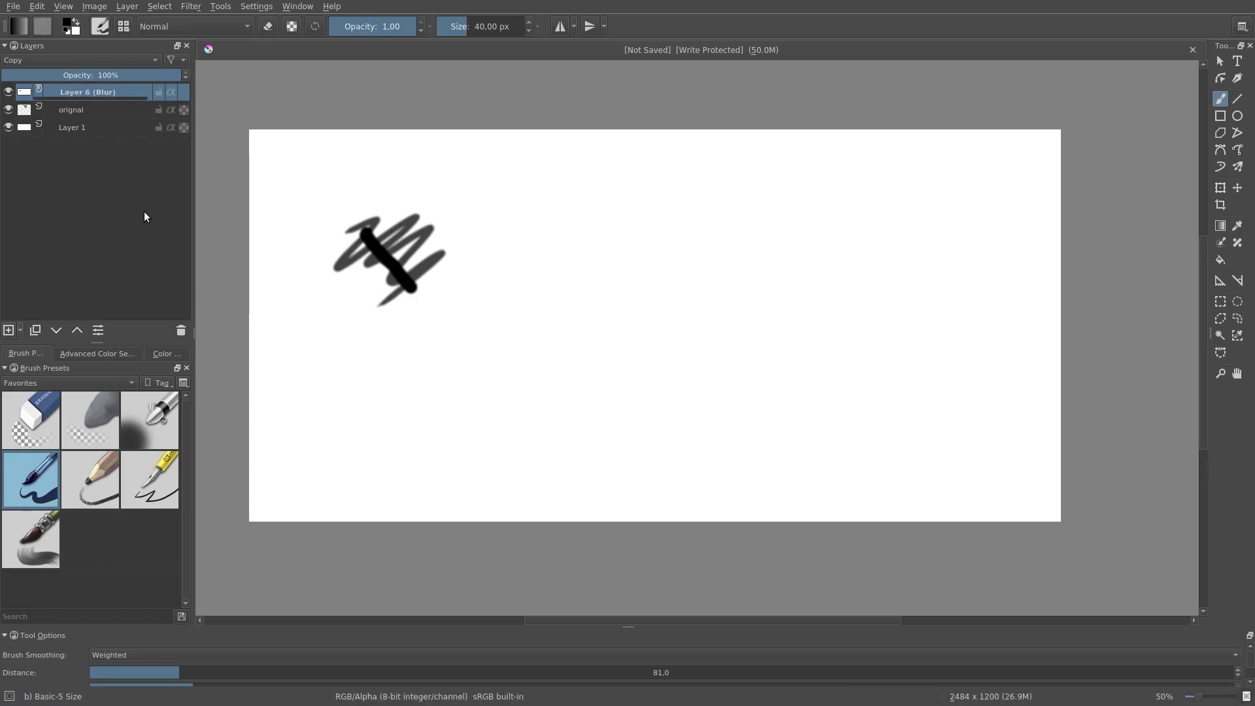
Group Layer 6 with orignal into a new group, Layer 7, then select orignal
ctrl+click(72, 115)
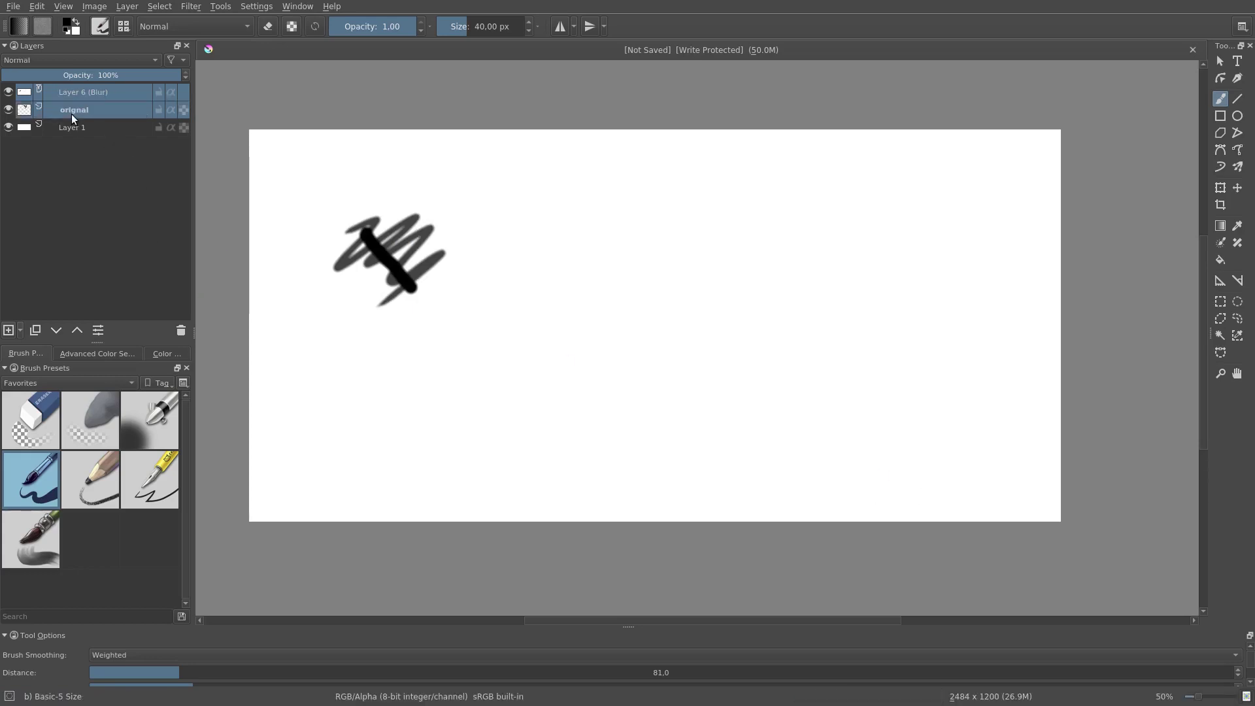
key(ctrl+g)
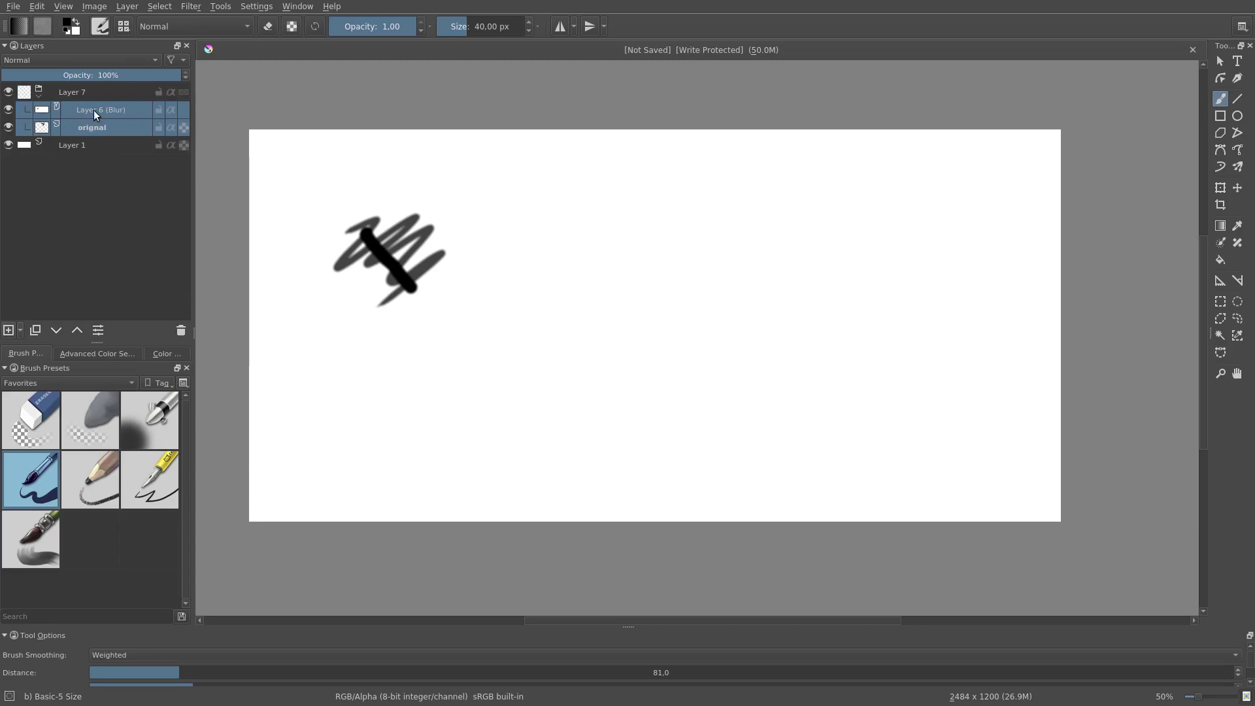
click(93, 110)
click(90, 131)
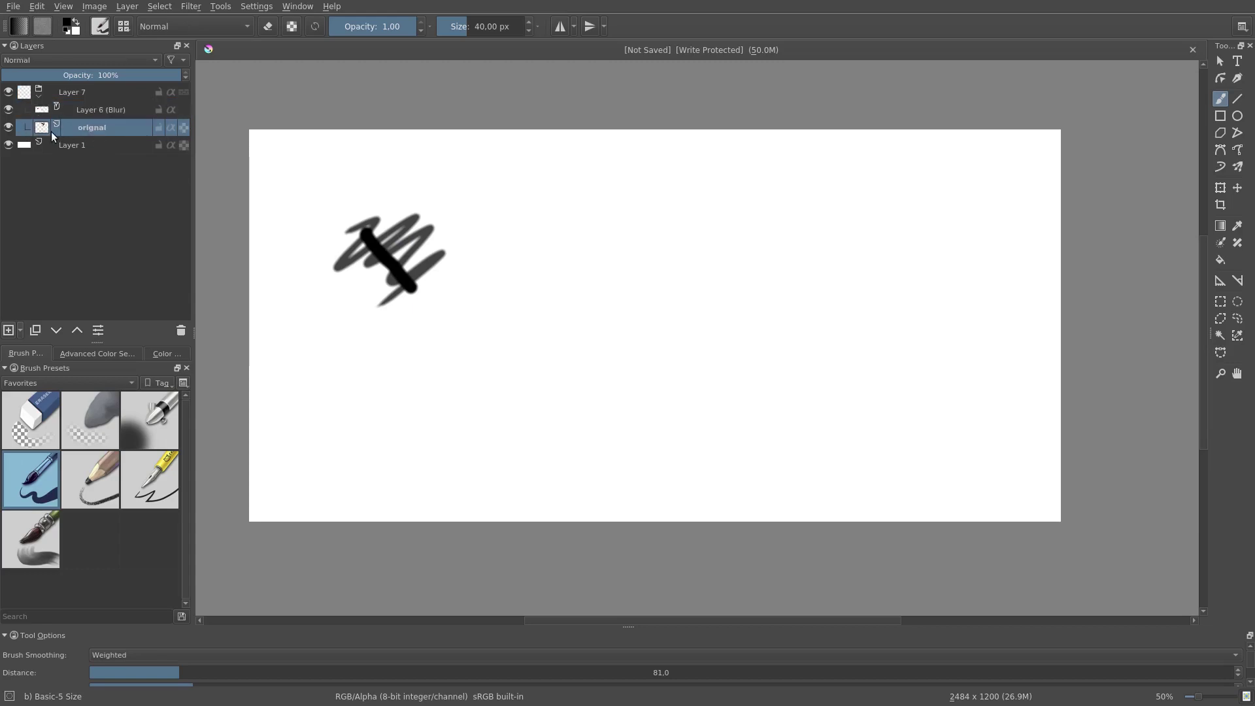
Add a file layer, Layer 8, linked to coin.png inside group Layer 7
click(19, 330)
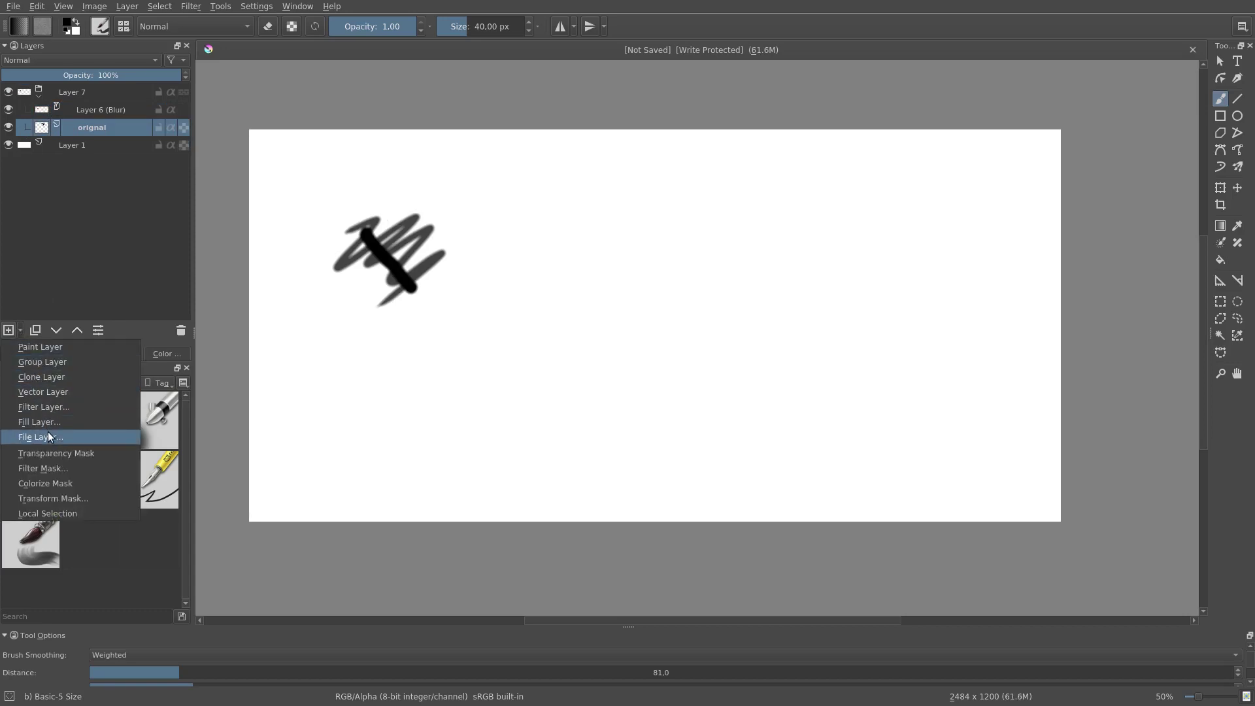
click(48, 432)
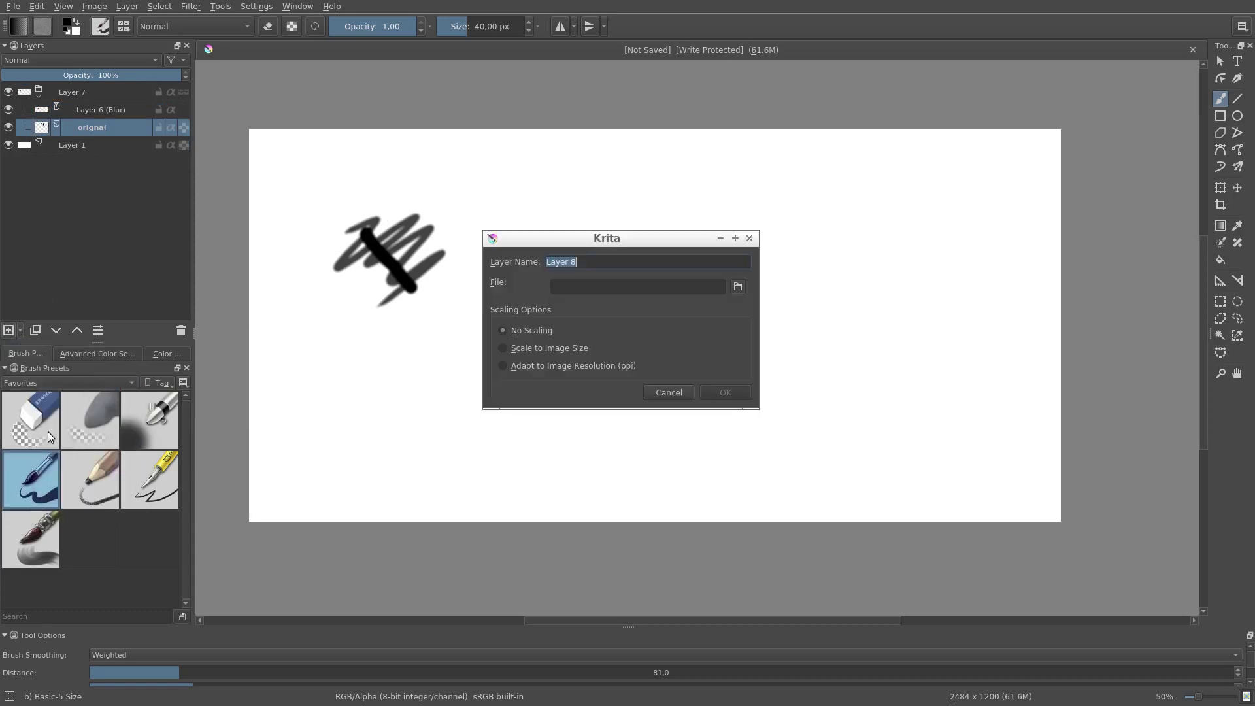
click(737, 288)
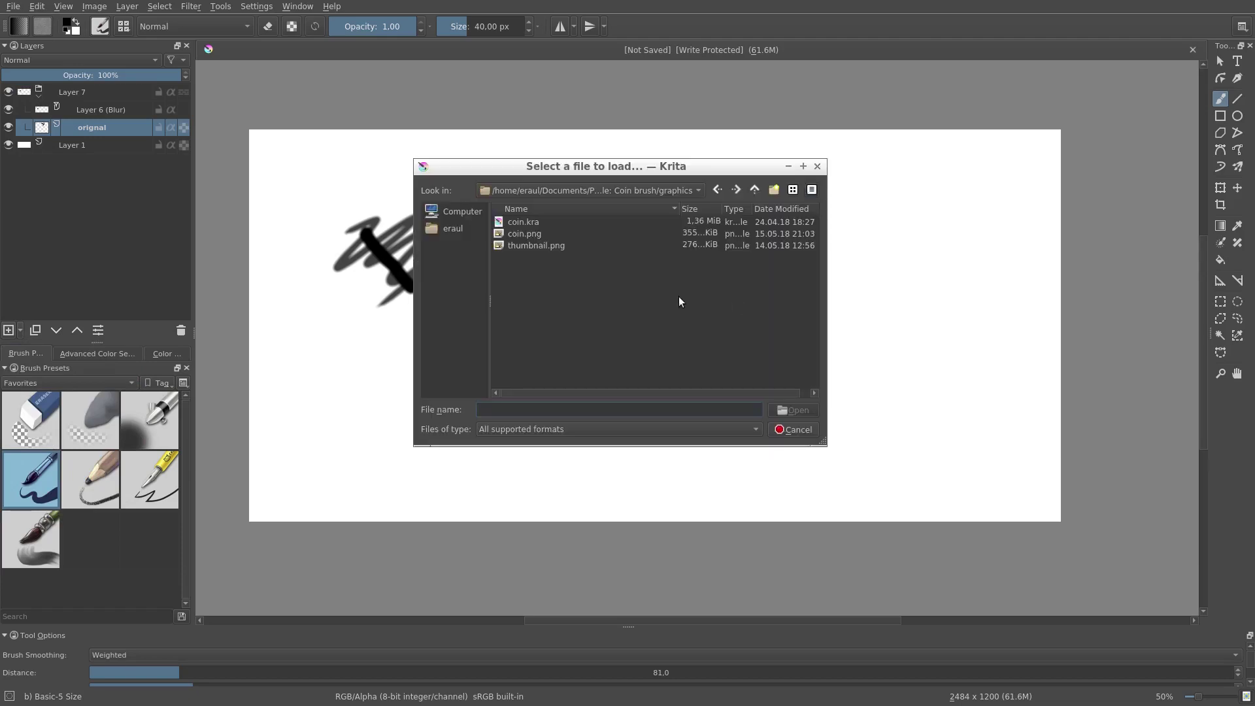
double_click(523, 233)
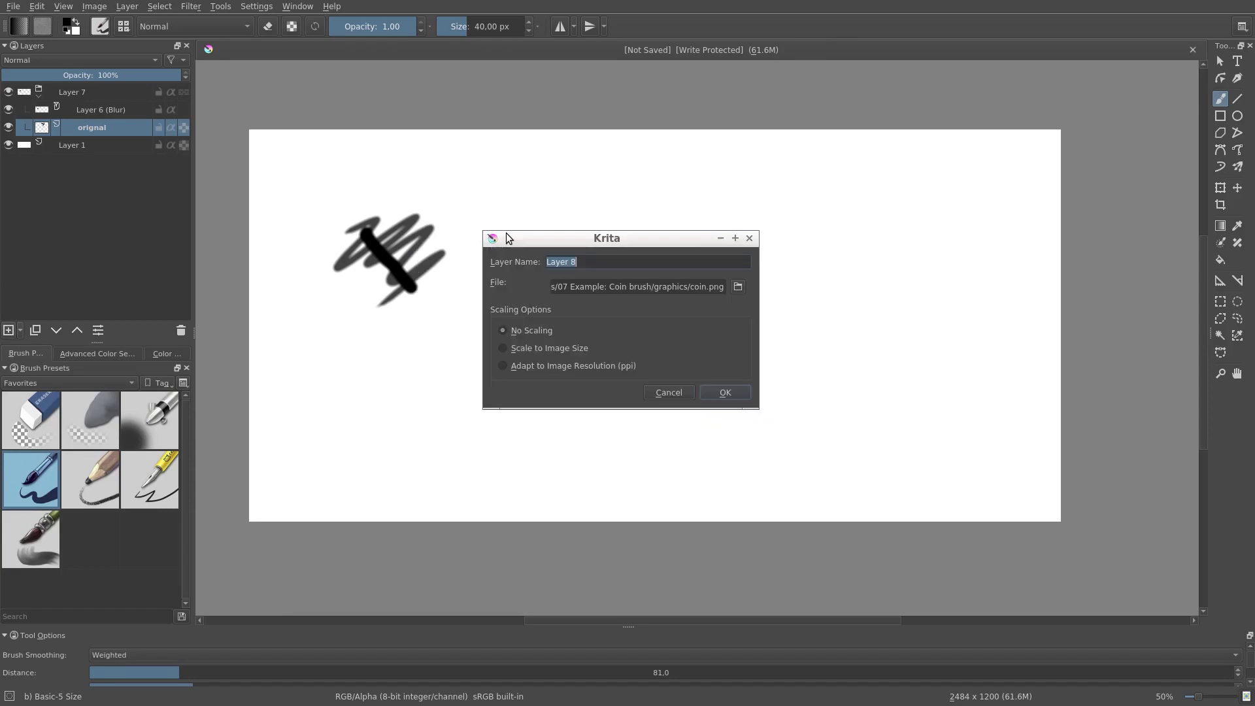
click(724, 393)
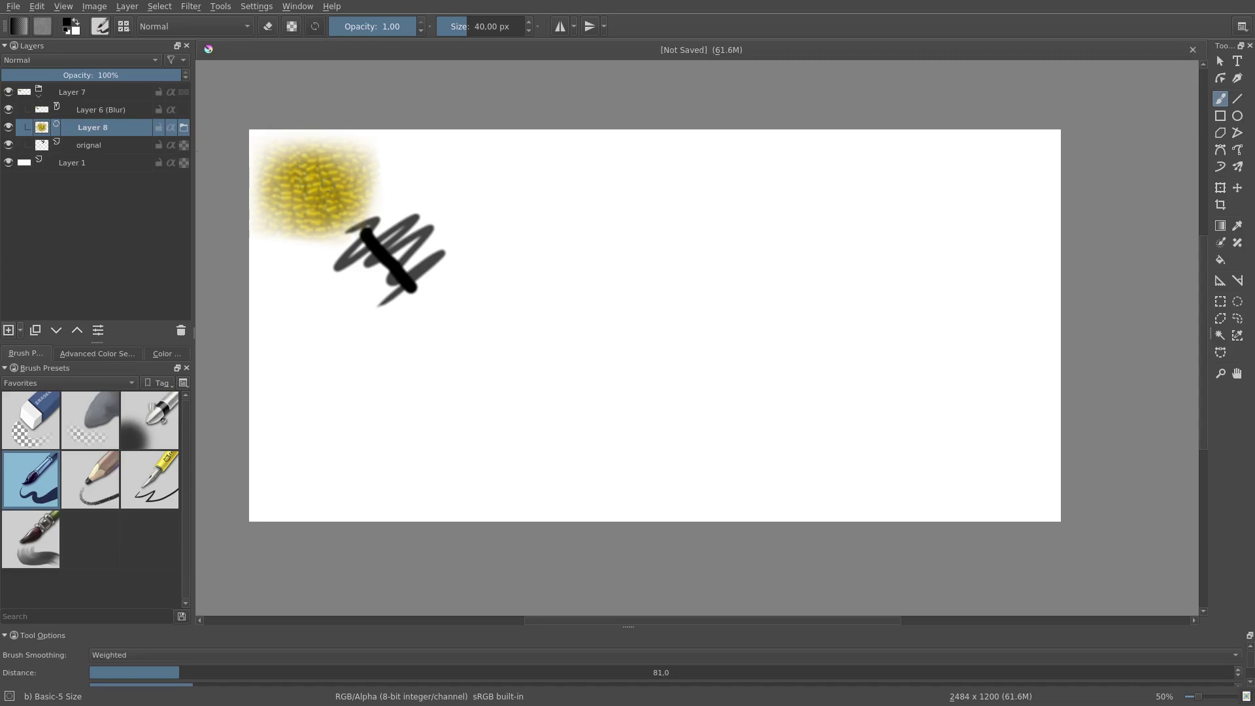
Delete the Layer 7 group and add a new empty paint layer, Layer 9
click(90, 95)
click(185, 331)
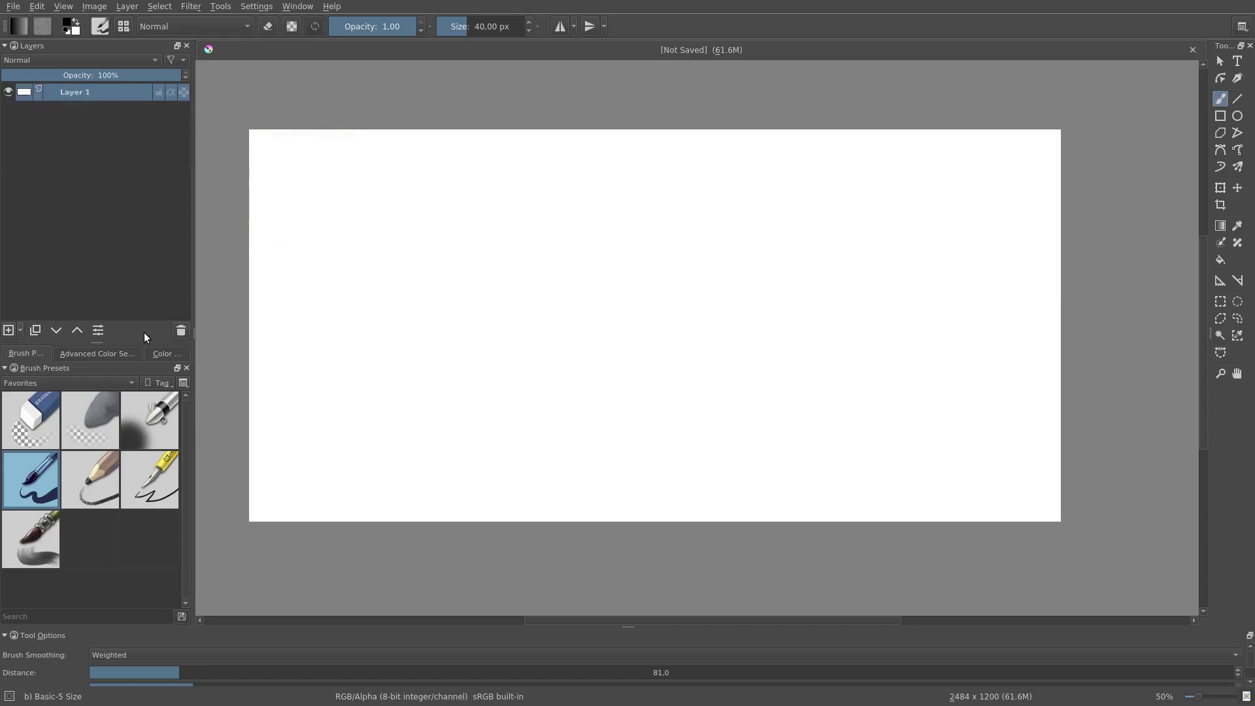
click(19, 331)
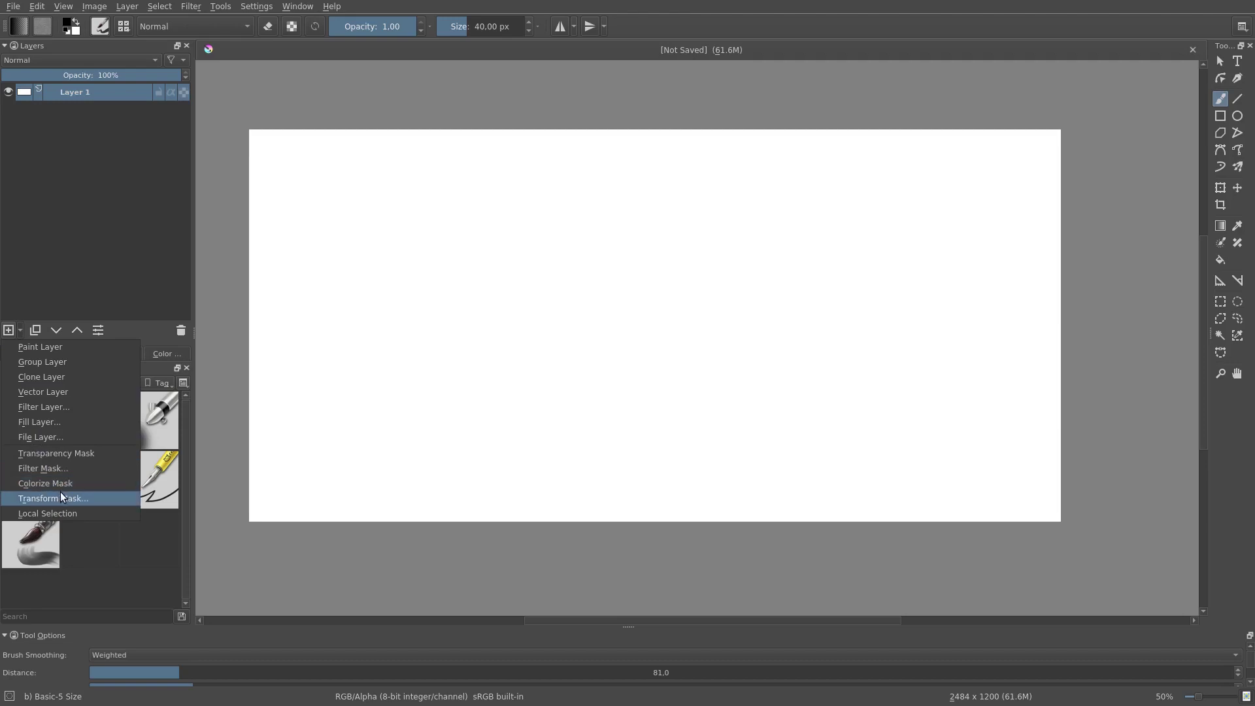
click(62, 261)
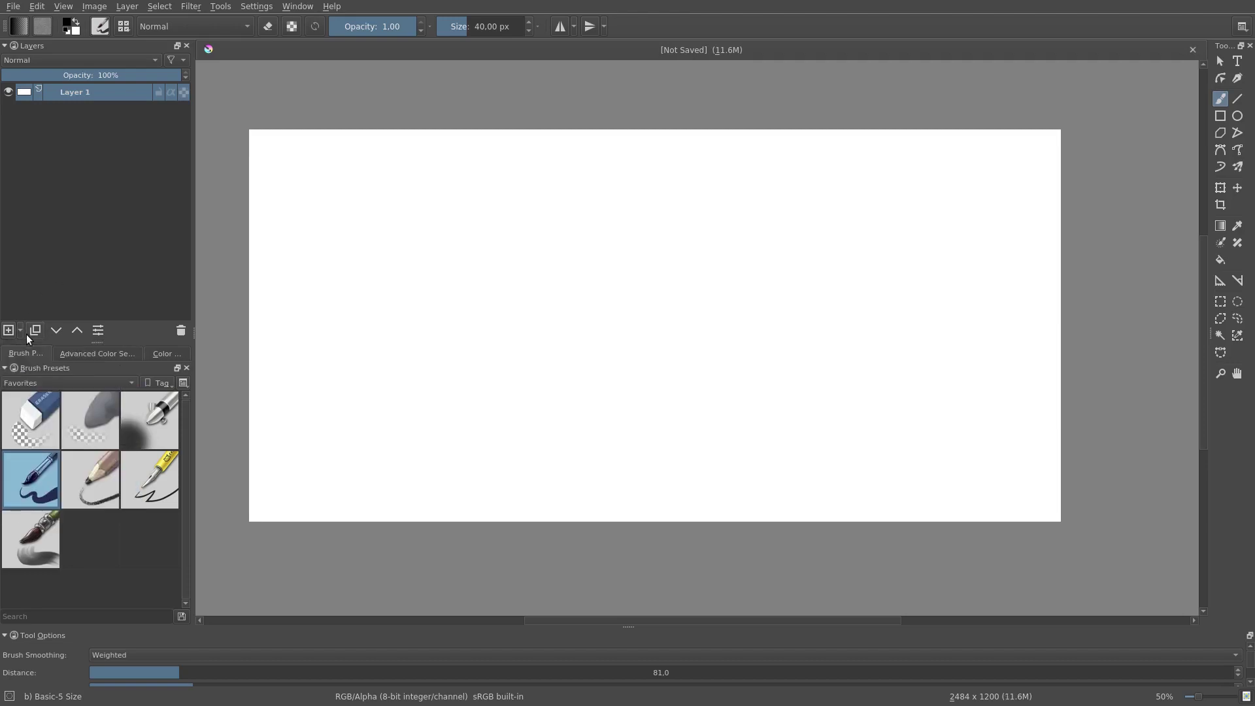
click(20, 331)
click(24, 347)
click(22, 330)
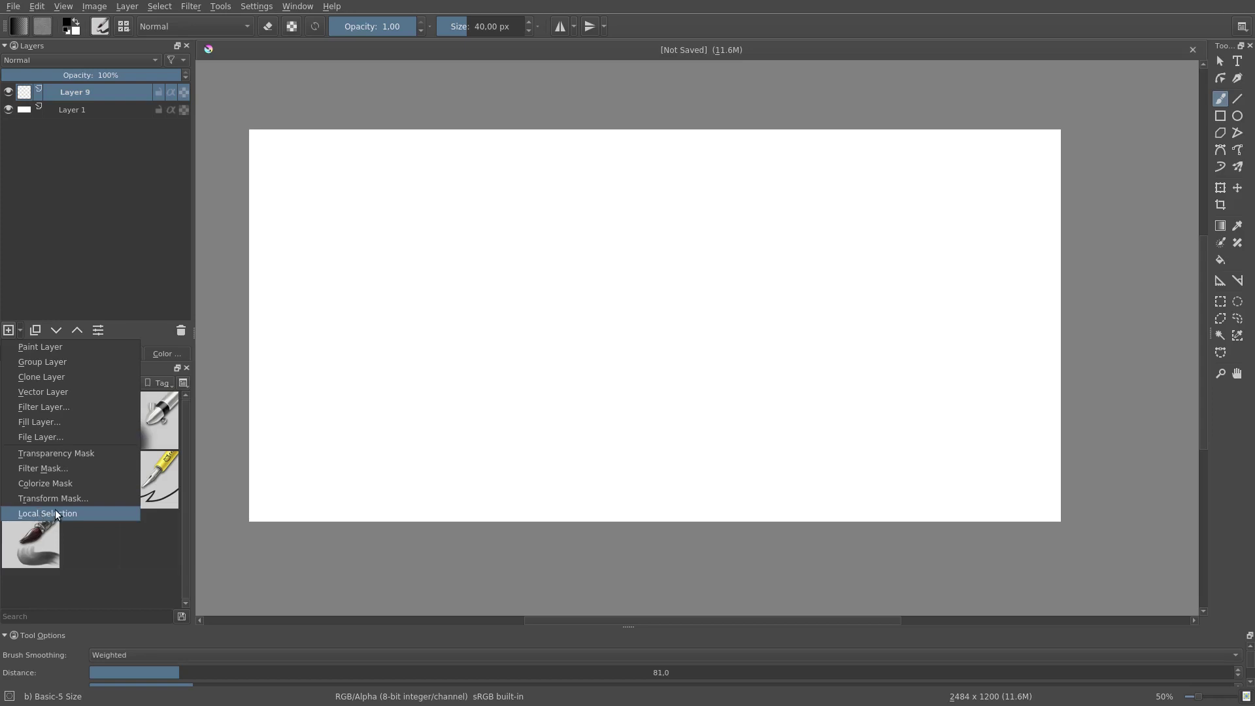
Outline an irregular blob-shaped freehand selection in the middle of the blank canvas for Layer 9
click(70, 232)
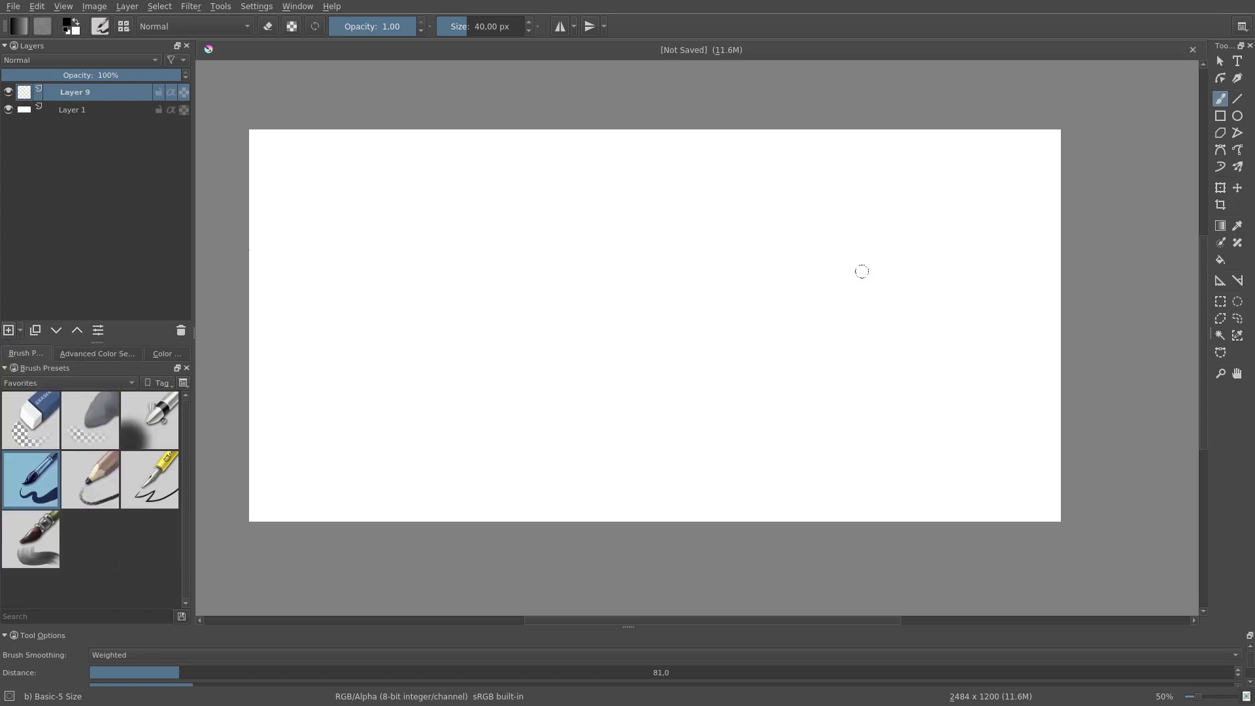
click(1238, 319)
mouse_move(537, 273)
mouse_down()
mouse_move(590, 281)
mouse_move(605, 319)
mouse_up()
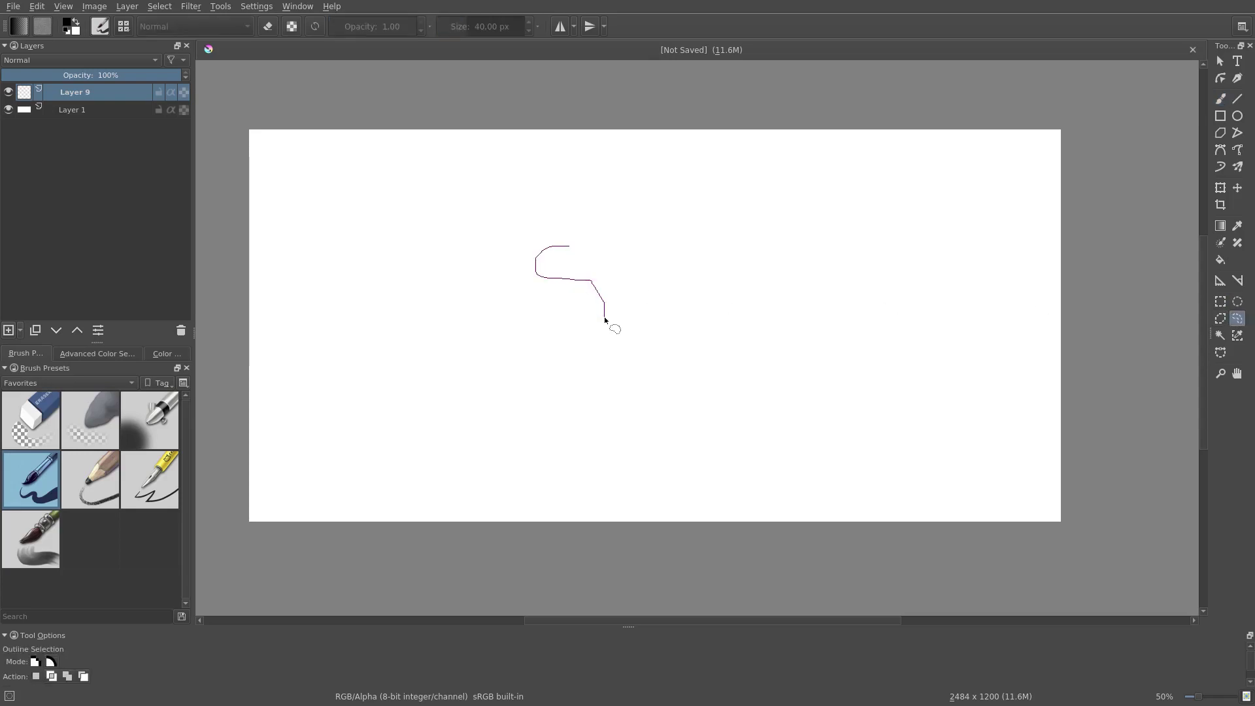
mouse_move(647, 379)
mouse_down()
mouse_move(658, 333)
mouse_move(624, 320)
mouse_move(631, 303)
mouse_move(676, 307)
mouse_move(672, 284)
mouse_move(642, 280)
mouse_move(648, 257)
mouse_move(689, 263)
mouse_move(695, 209)
mouse_move(652, 201)
mouse_move(642, 224)
mouse_move(589, 183)
mouse_move(619, 230)
mouse_move(557, 209)
mouse_move(570, 246)
mouse_up()
click(21, 330)
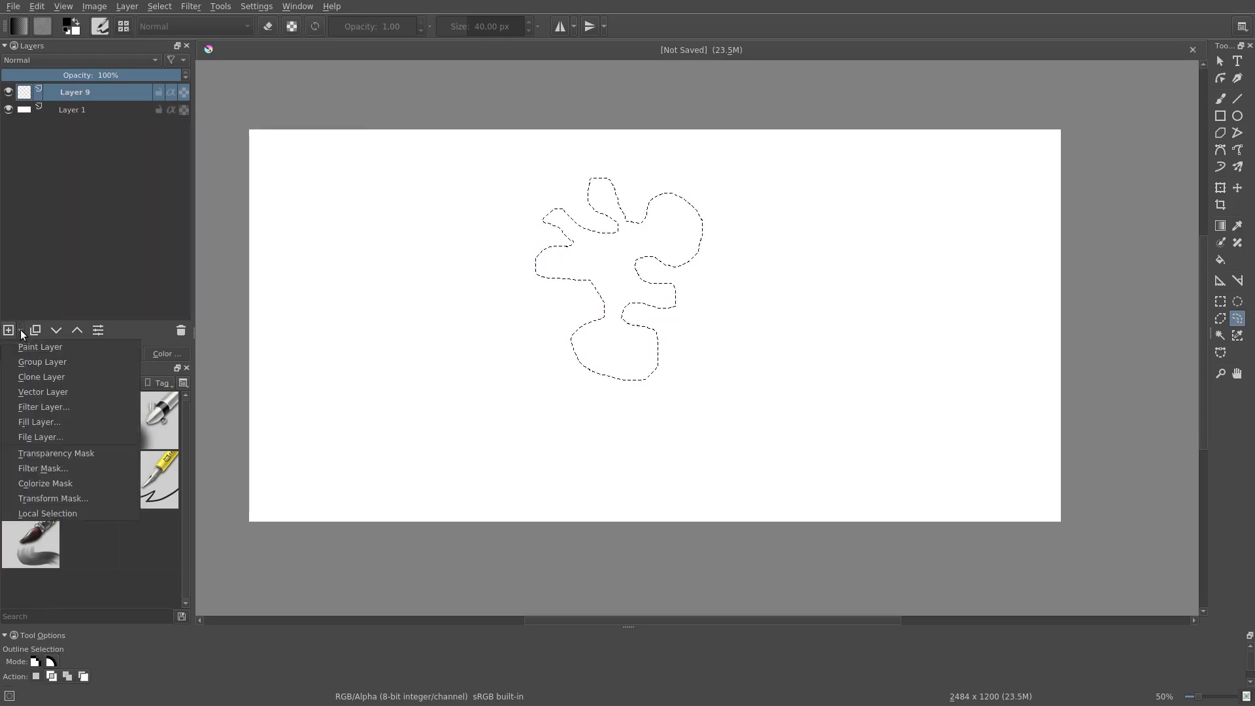
Store the blob as Layer 9's local selection, then select the whole canvas on Layer 1
click(72, 513)
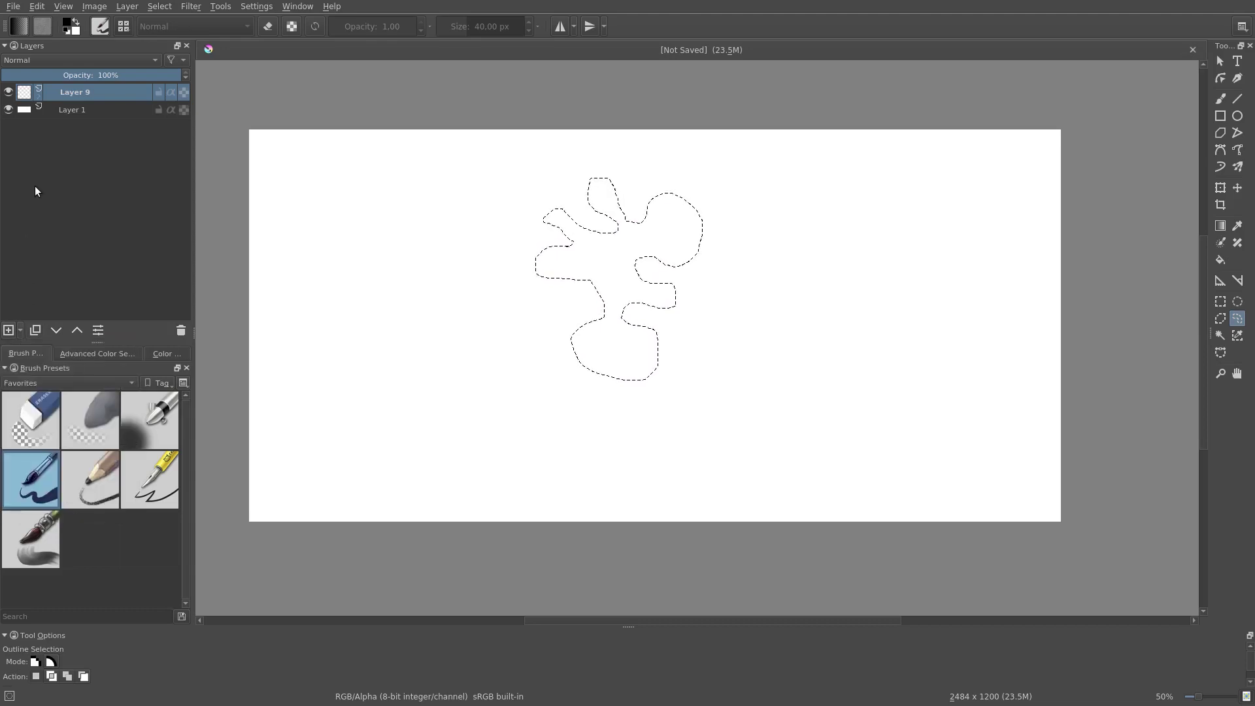
click(69, 113)
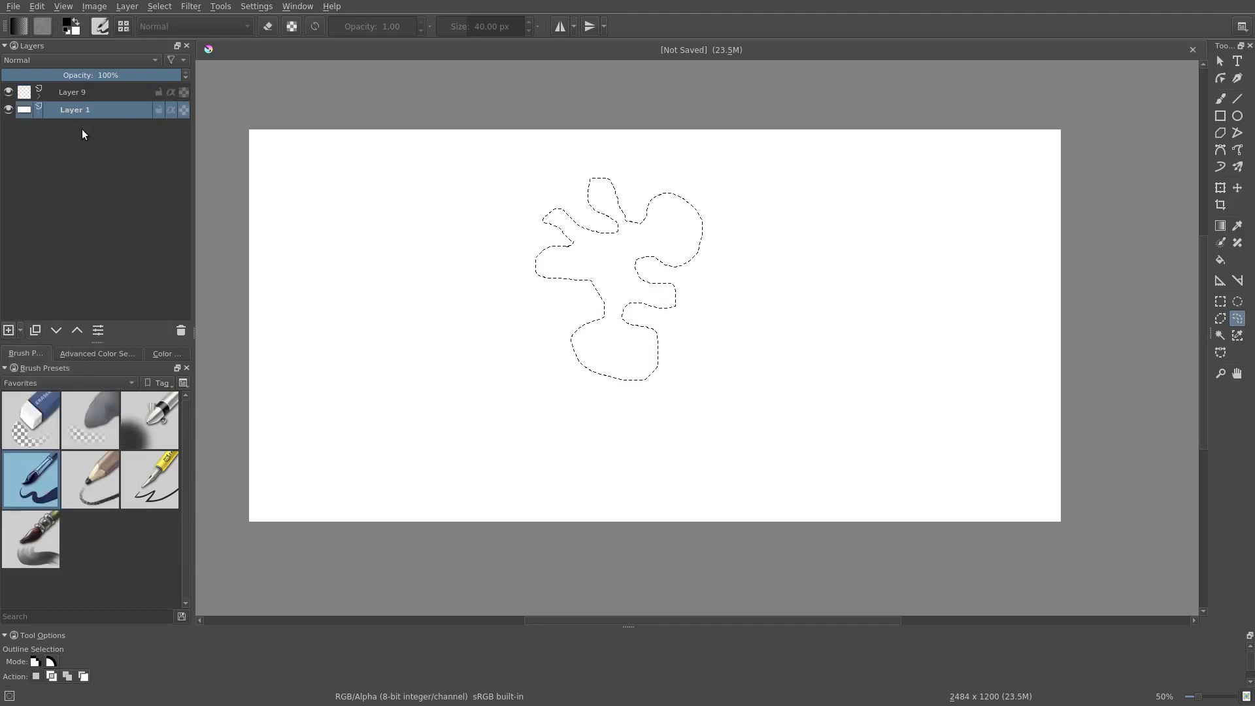
key(ctrl+a)
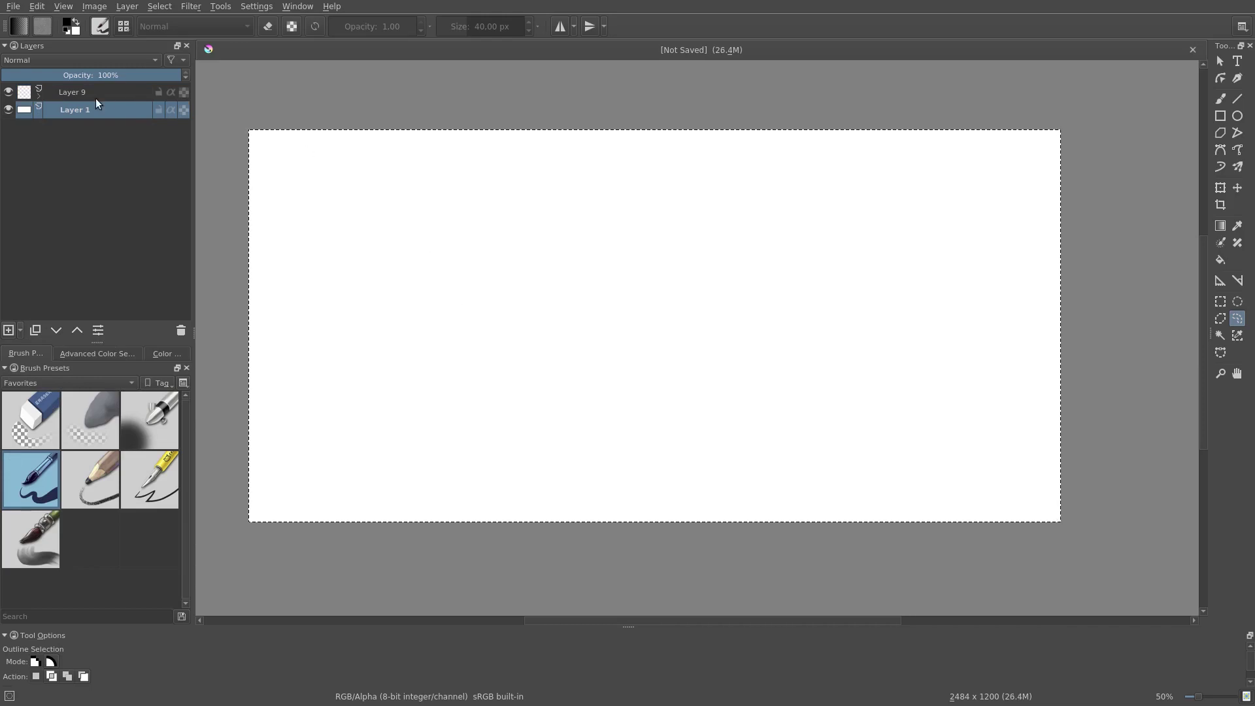
Back on Layer 9, paint thick black brush strokes clipped inside the blob selection
click(95, 97)
key(b)
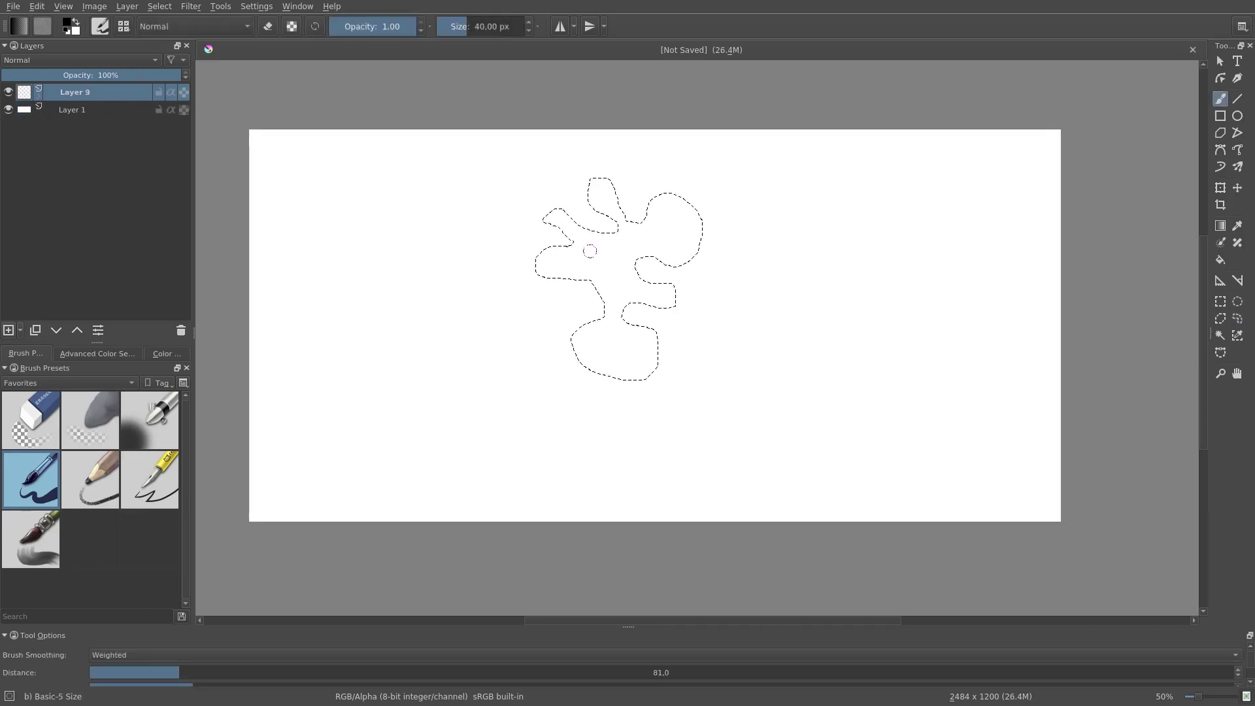
drag(603, 251, 649, 292)
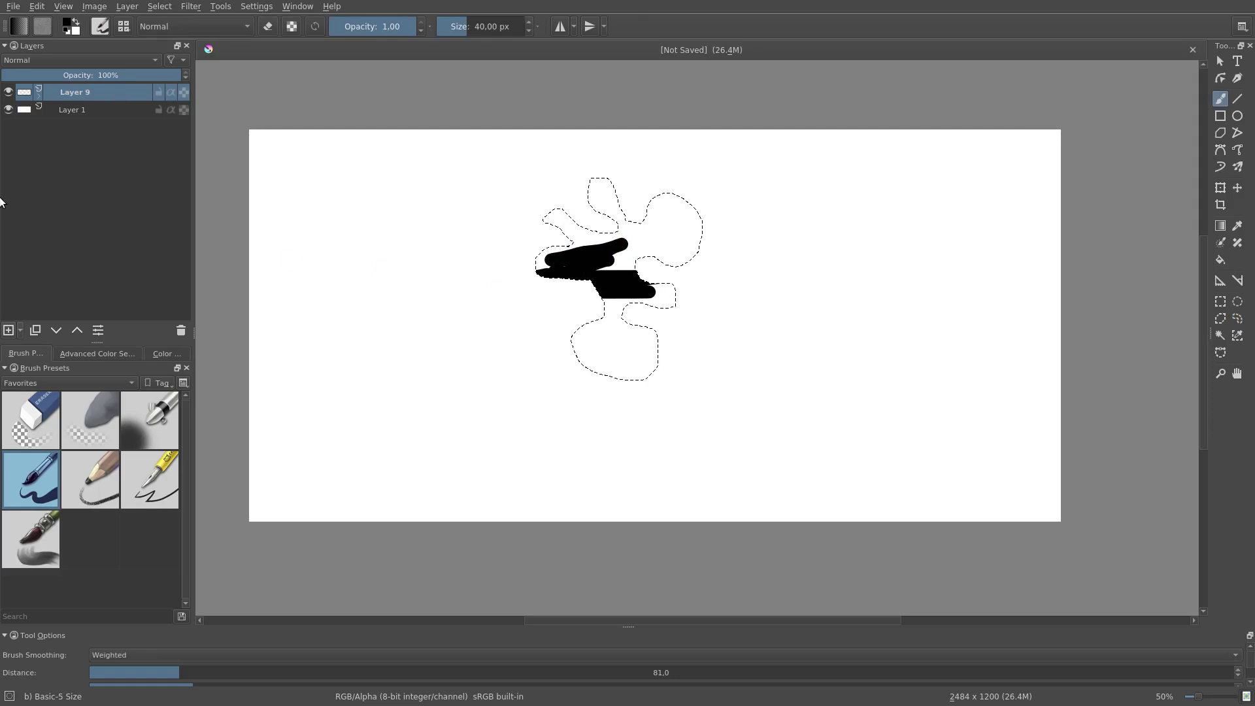